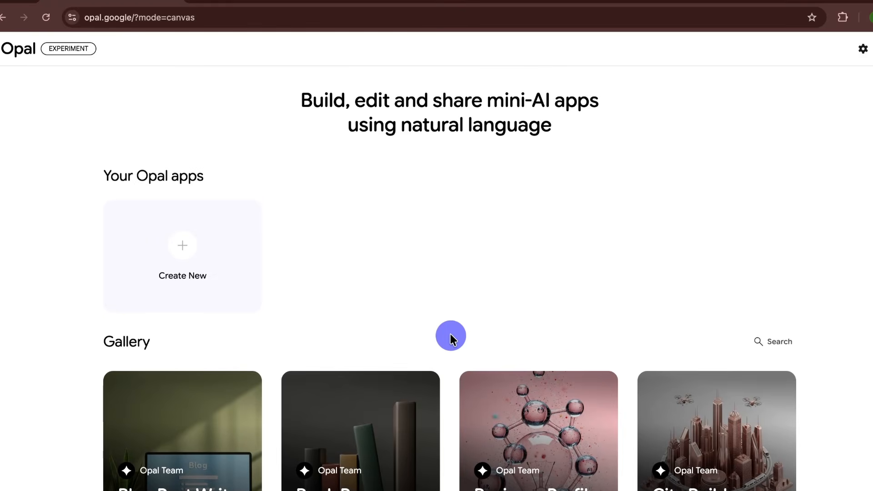
Step: Browse the gallery, open the Video Marketer app and dismiss the Remix to Edit hint
scroll(450, 335, "down", 10)
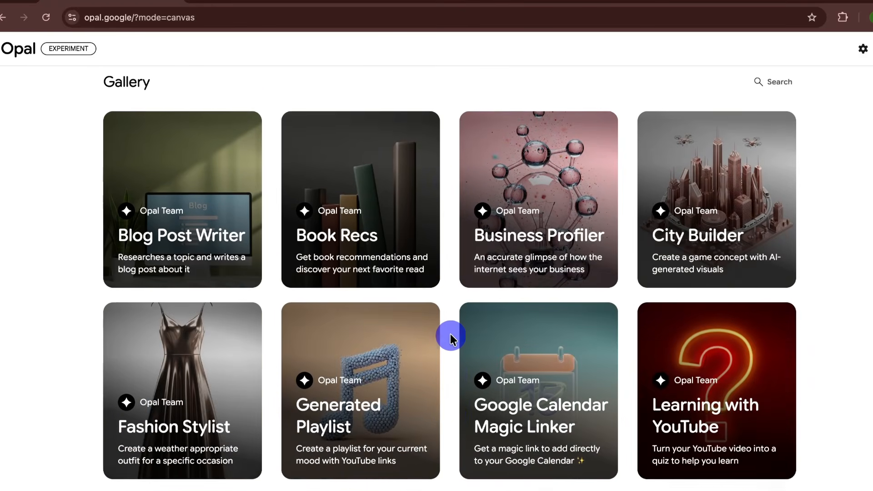
scroll(450, 337, "down", 4)
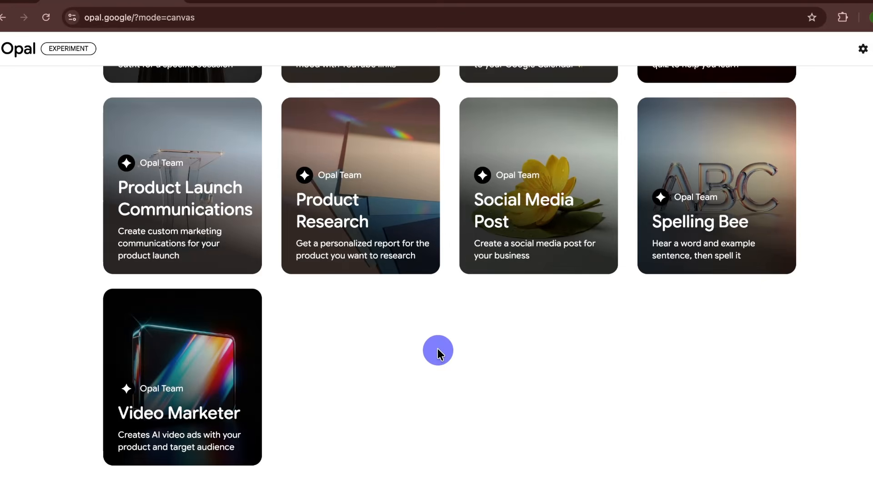
mouse_move(210, 353)
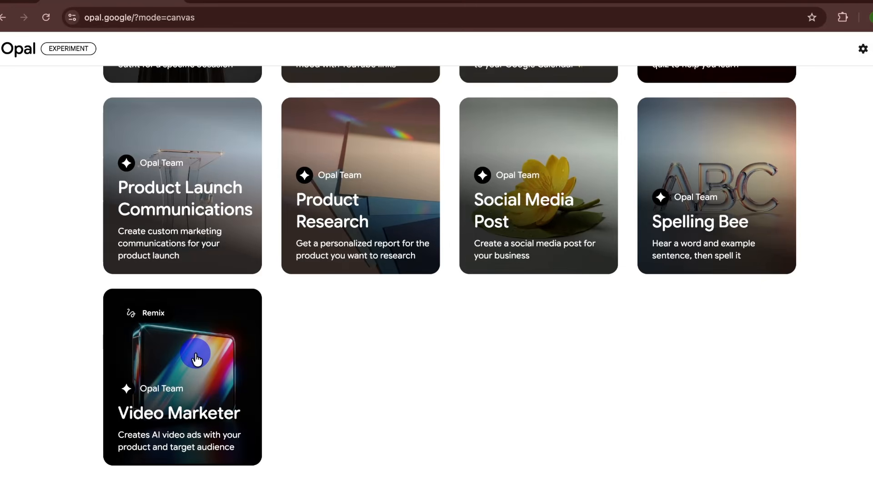
left_click(862, 48)
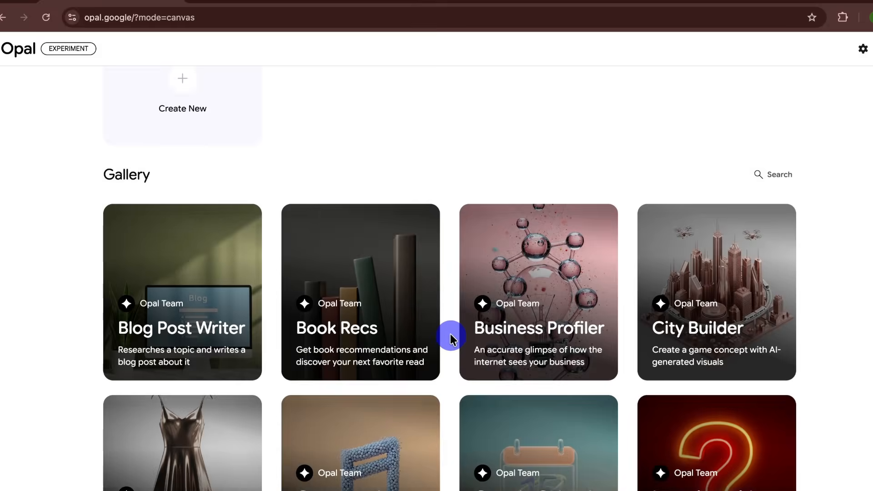
scroll(450, 337, "down", 8)
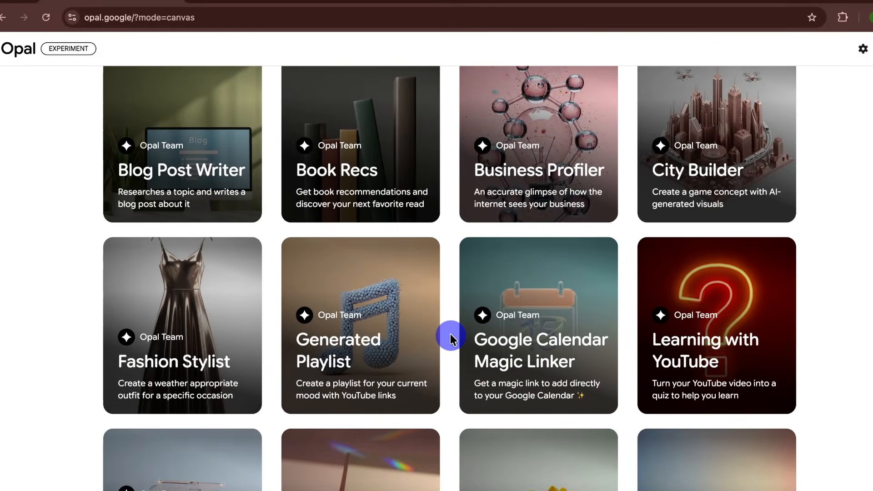
scroll(450, 336, "down", 2)
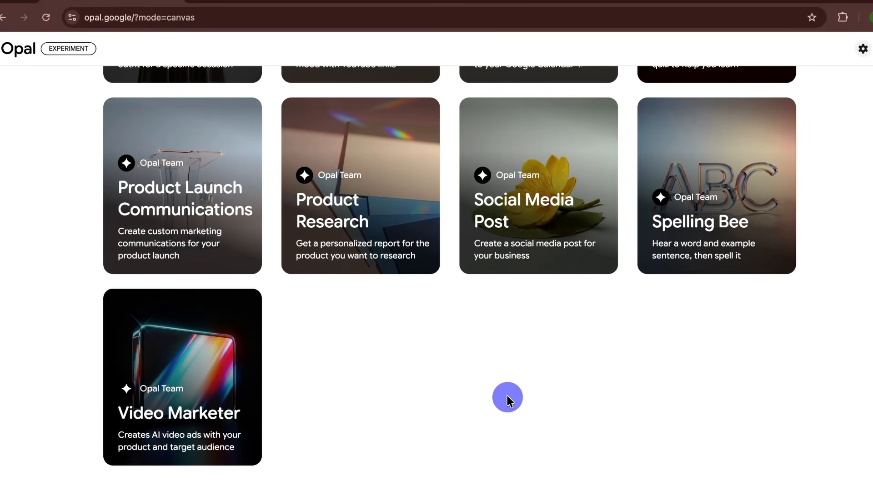
mouse_move(195, 397)
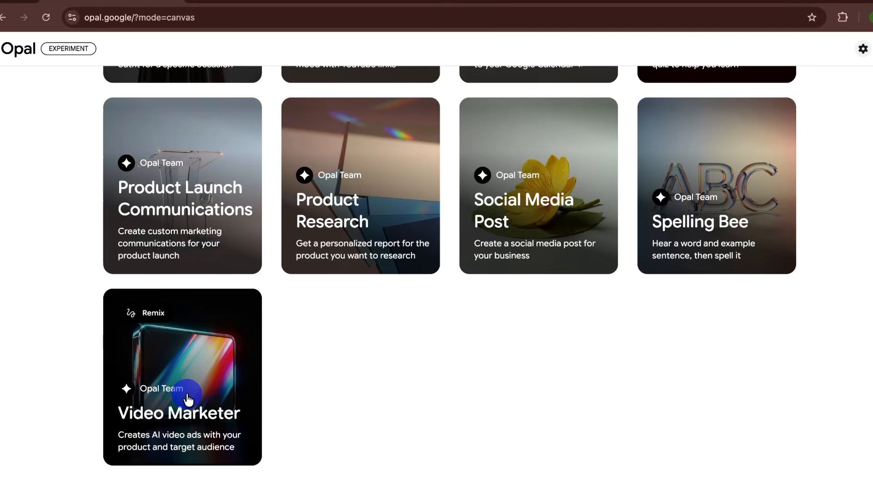
left_click(187, 399)
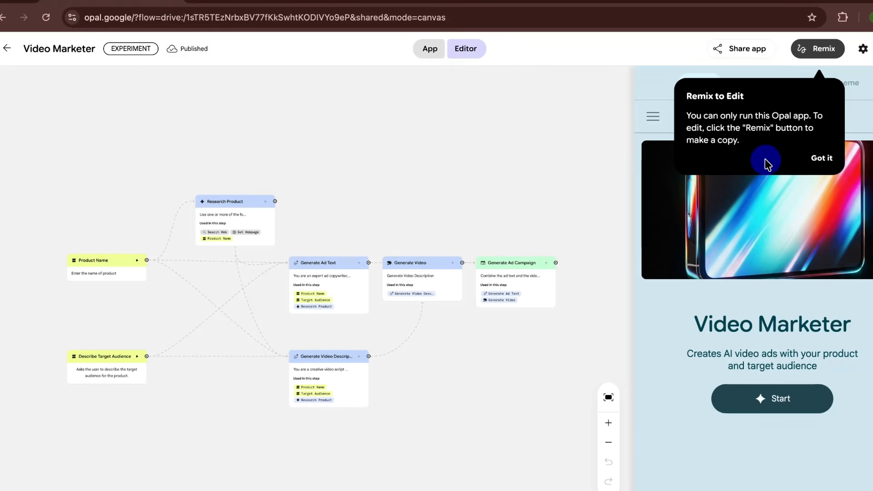
left_click(818, 159)
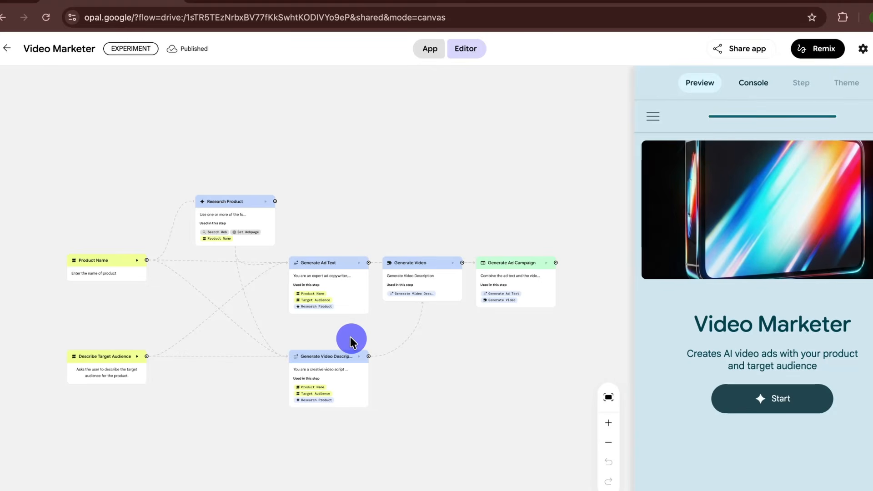
Step: Examine the Video Marketer workflow, including the input steps and the Research Product step's model and prompt
scroll(351, 341, "up", 5)
scroll(351, 339, "left", 10)
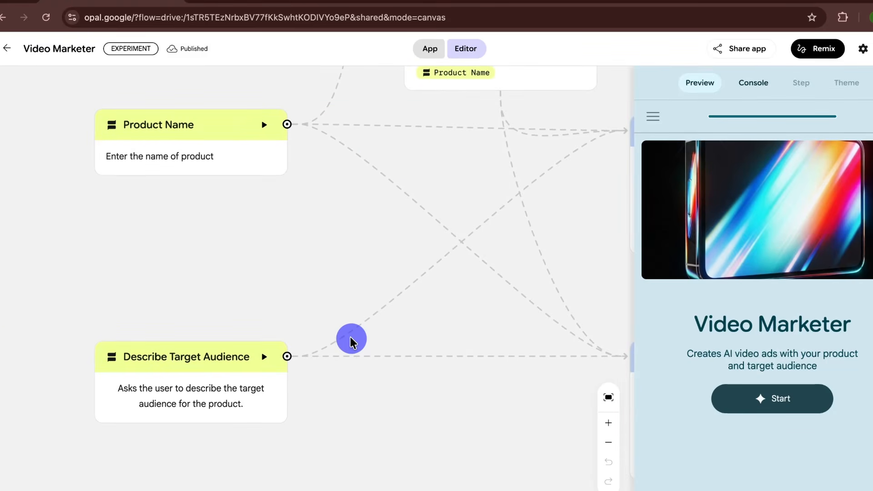
scroll(351, 339, "right", 9)
scroll(351, 339, "up", 7)
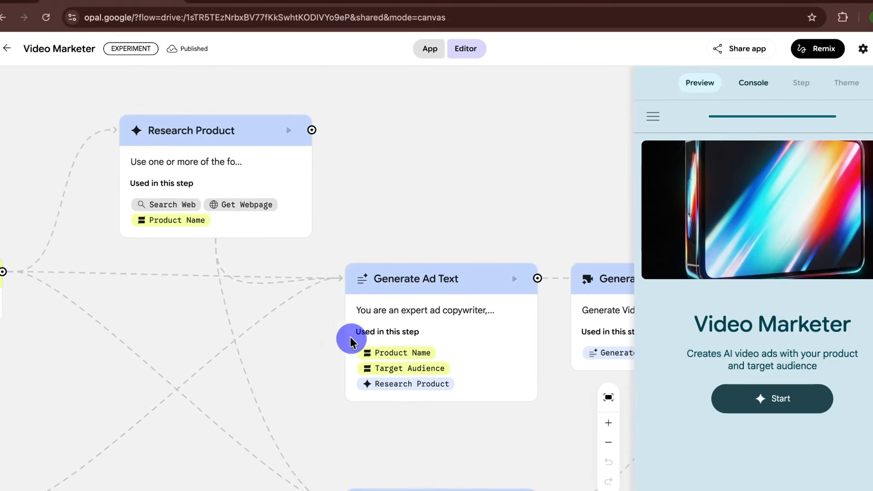
left_click(311, 143)
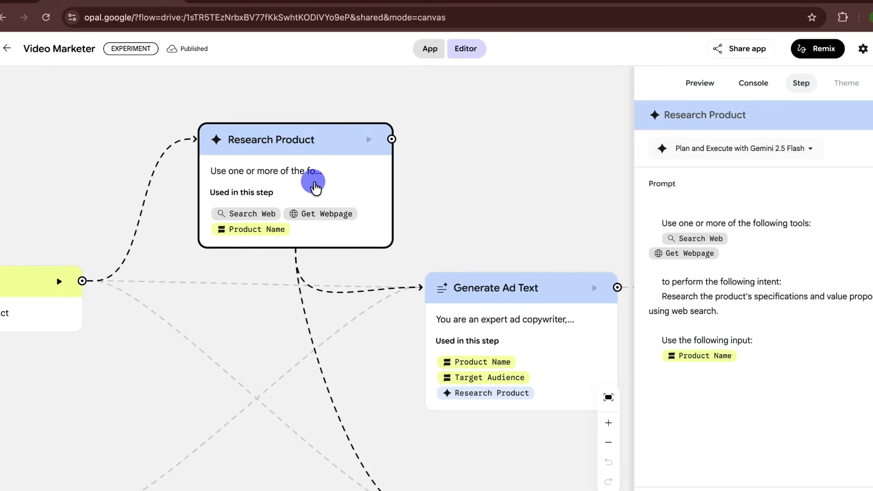
scroll(403, 241, "down", 3)
scroll(403, 241, "down", 5)
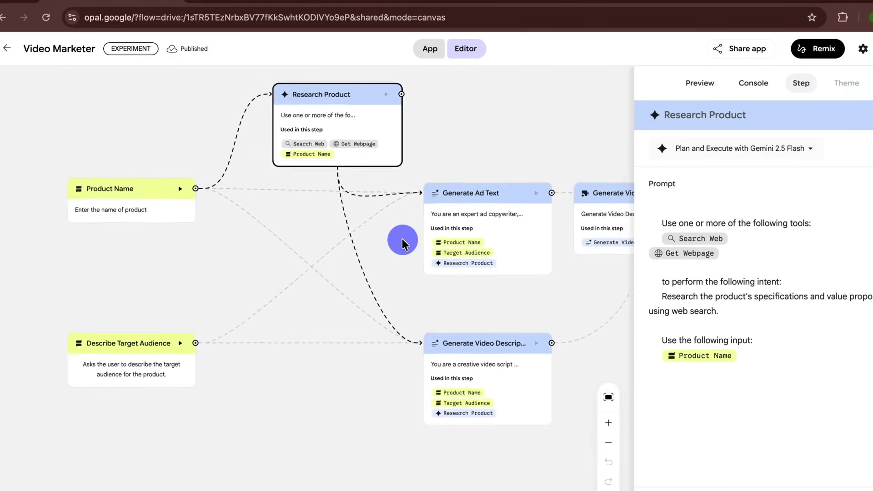
Step: Review the Video Marketer preview, its console and the Generate Video step's settings
scroll(403, 242, "right", 3)
left_click(700, 85)
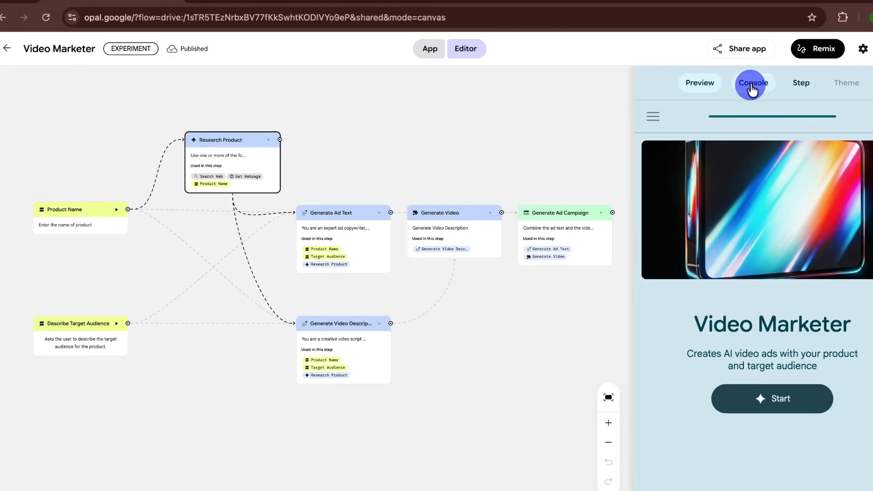
left_click(753, 86)
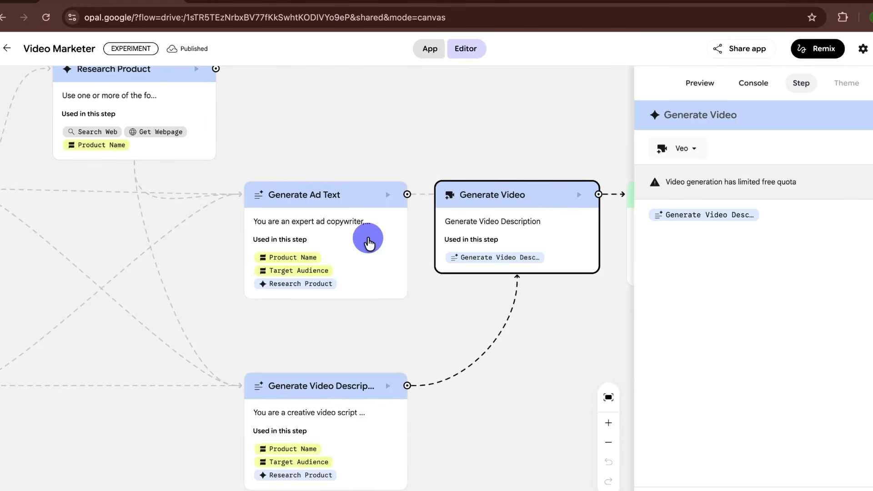
scroll(368, 241, "down", 5)
Step: Run Video Marketer in app view for the product "car" with a described target audience, and download the generated video
left_click(430, 48)
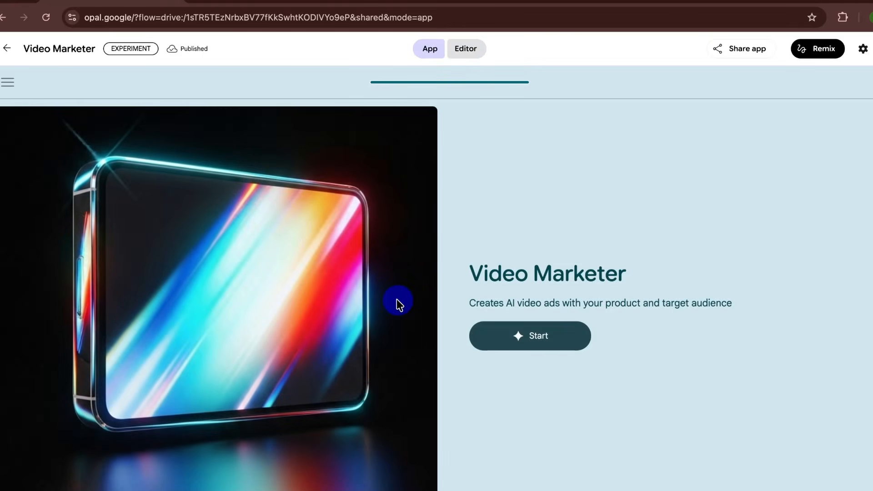
left_click(528, 335)
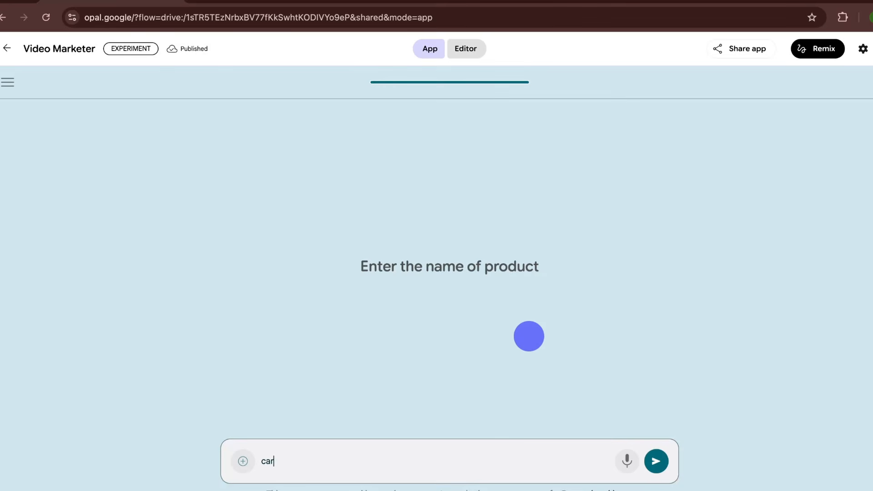
left_click(656, 461)
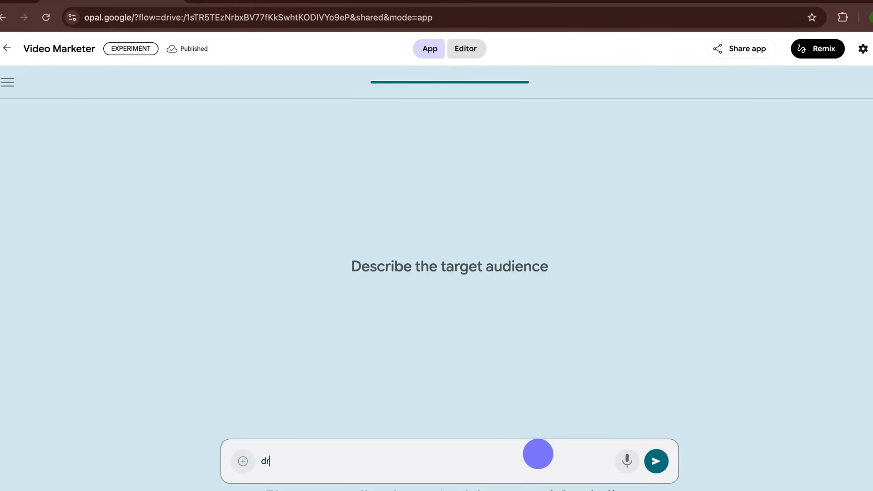
left_click(656, 461)
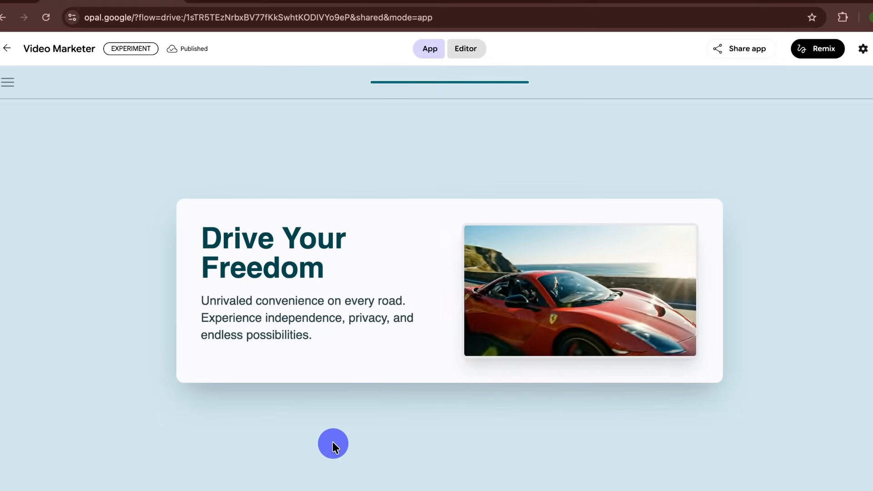
left_click(685, 327)
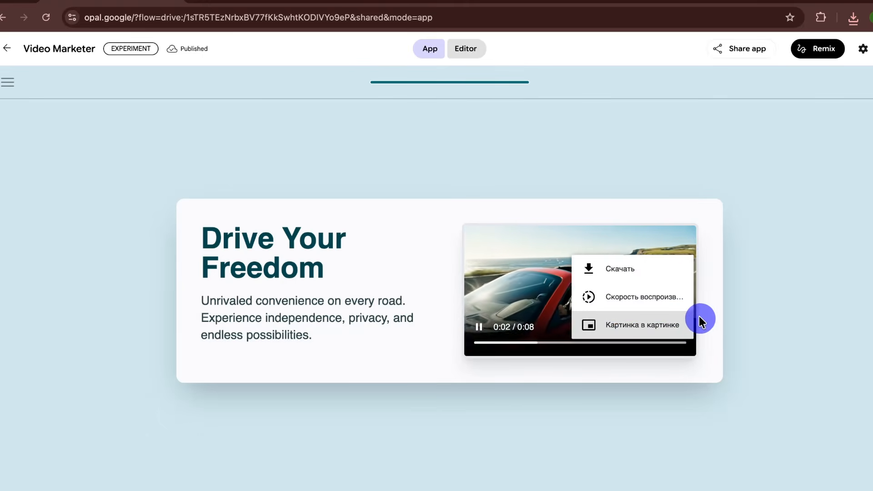
left_click(648, 268)
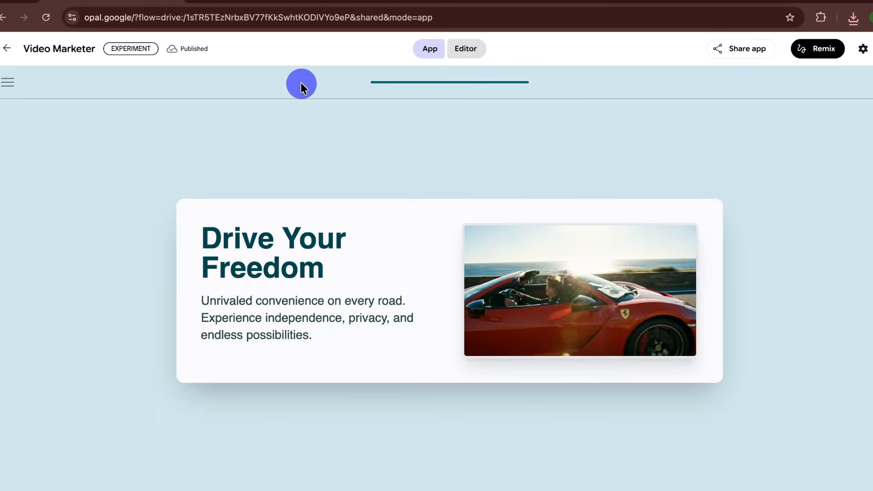
Step: Create a new blank Opal app and look through its console and theme editor
left_click(5, 49)
left_click(184, 248)
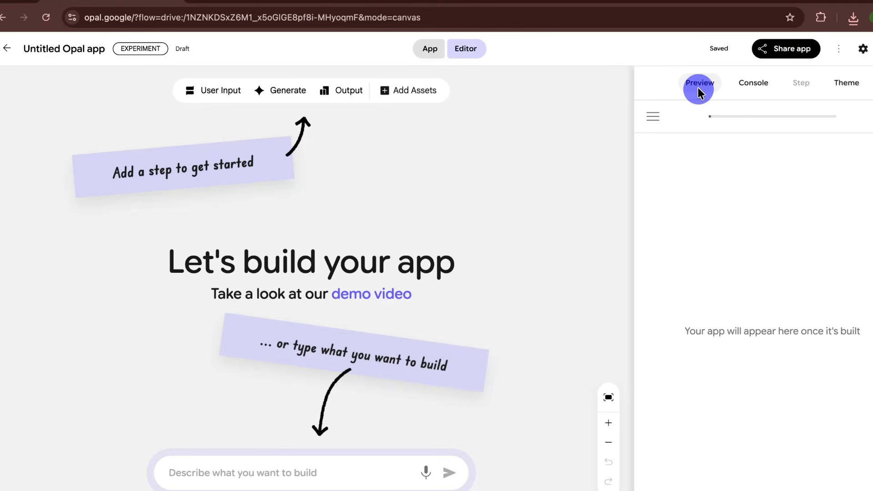
left_click(758, 83)
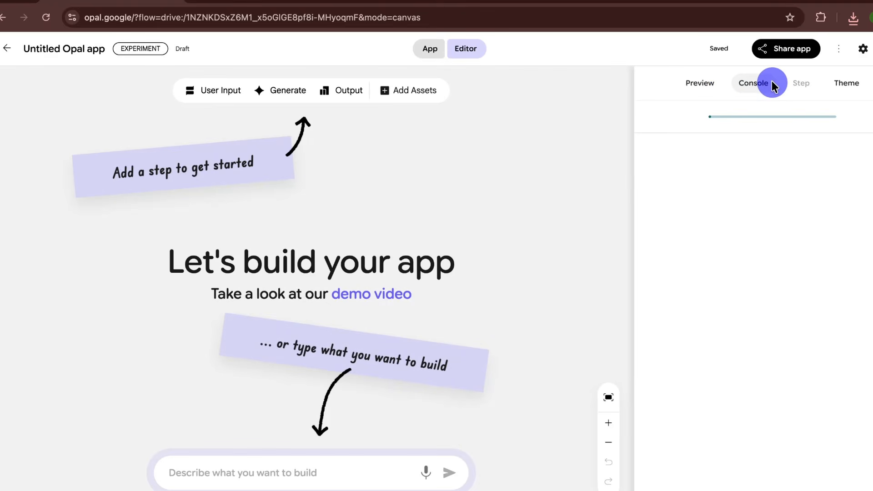
left_click(846, 83)
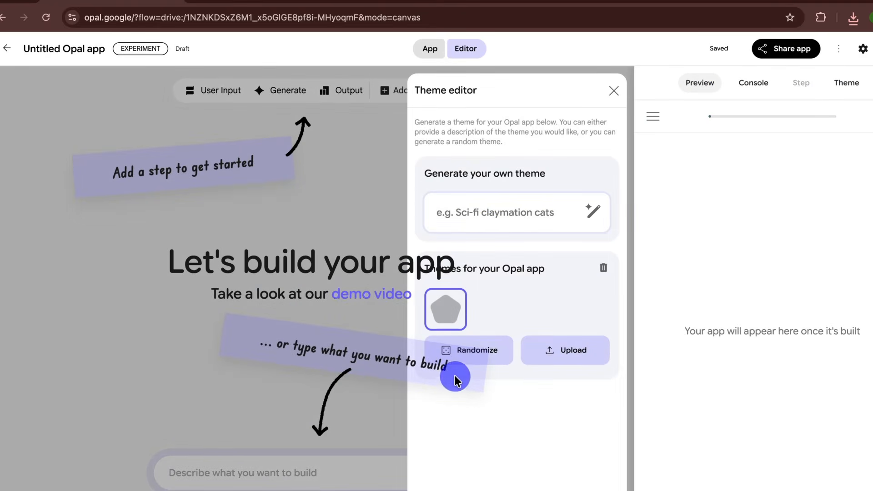
left_click(615, 90)
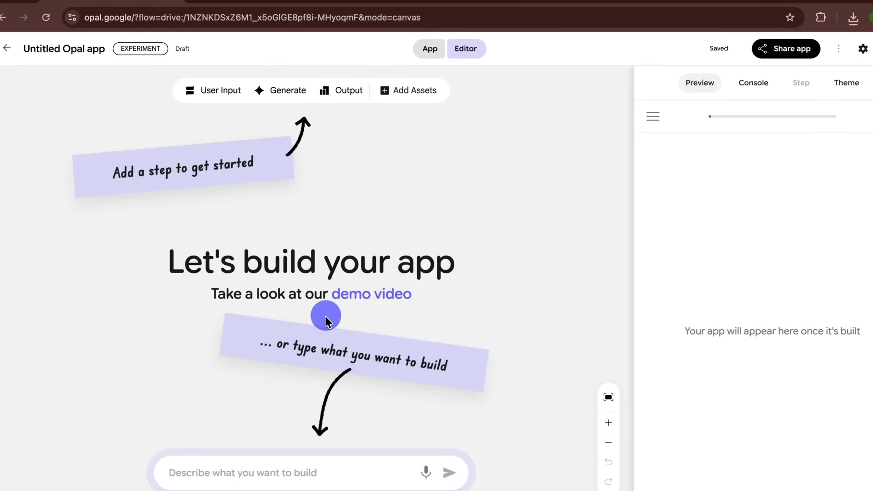
Step: Add separate User Input, Output and Generate steps to the empty canvas
left_click(210, 91)
left_click_drag(281, 267, 132, 194)
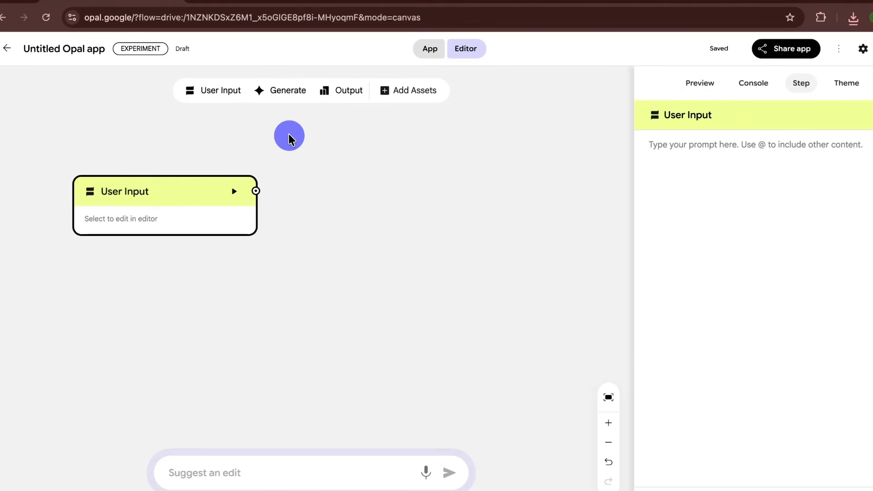
left_click_drag(333, 91, 402, 167)
left_click_drag(280, 91, 161, 301)
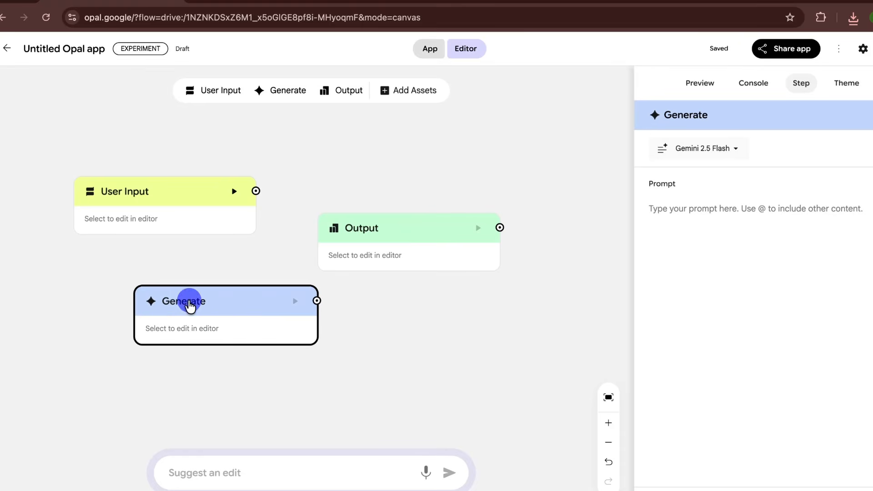
Step: Connect User Input to Generate and Generate to Output, reposition Generate between them, and open User Input's prompt
left_click_drag(253, 217, 179, 292)
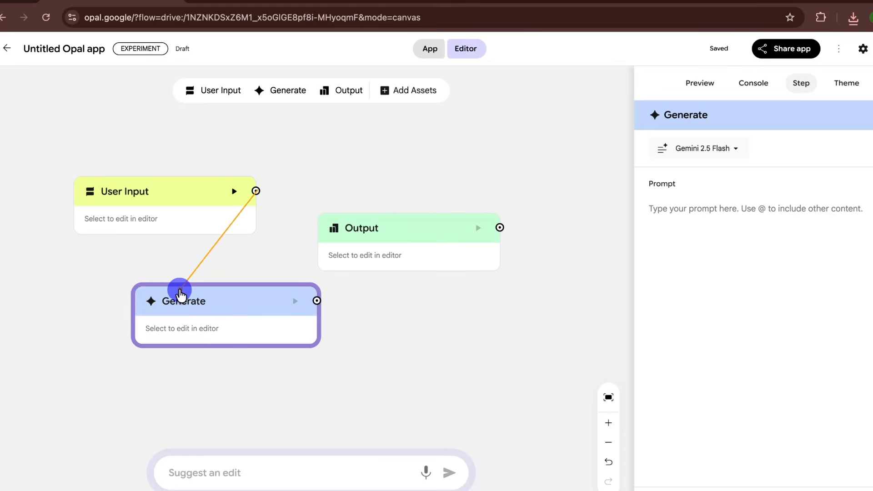
left_click_drag(314, 298, 439, 189)
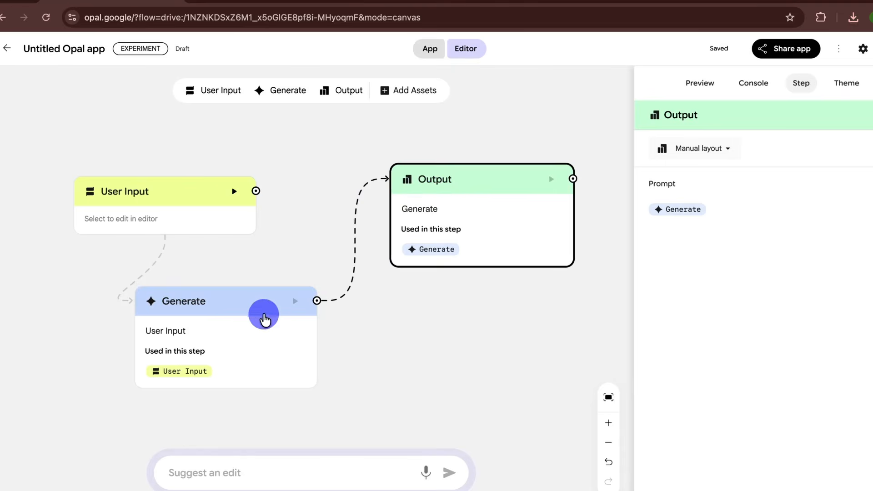
left_click_drag(263, 315, 350, 327)
left_click(205, 200)
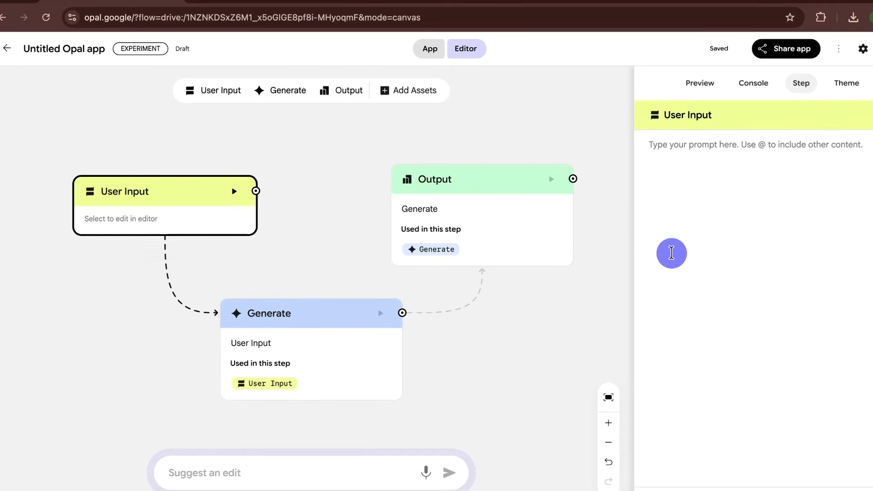
Step: Add a YouTube asset to the workflow and reposition it on the canvas
left_click(400, 93)
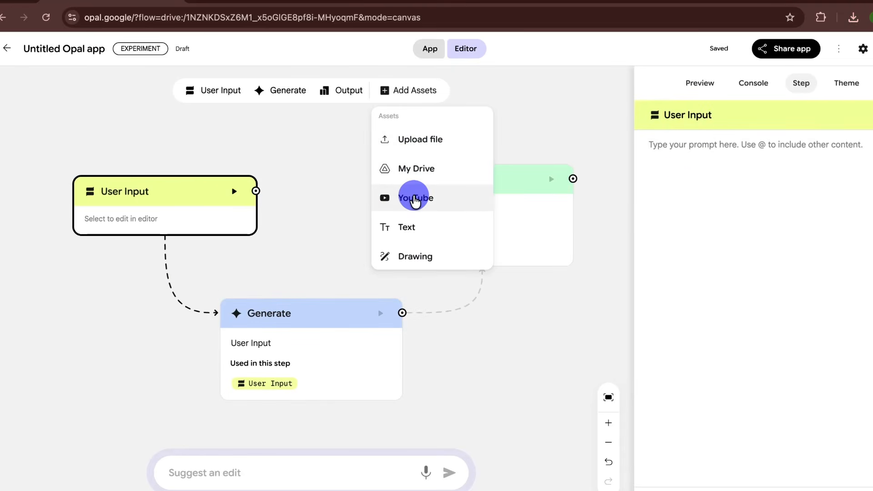
left_click(419, 197)
left_click_drag(332, 261, 295, 172)
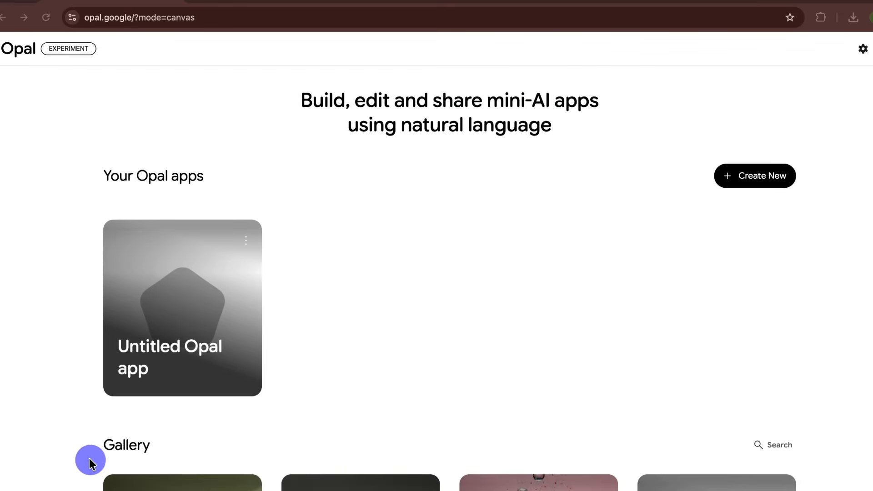
Step: Create a new Opal app from the pasted Russian description asking for 5 video review ideas and a table of title, link, views, date, description and topics
left_click(747, 183)
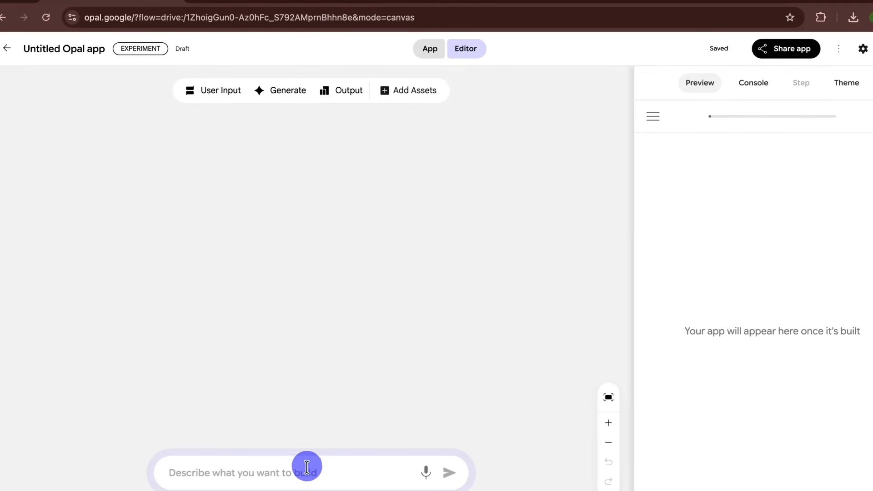
left_click(307, 467)
key("super+v")
scroll(384, 458, "down", 2)
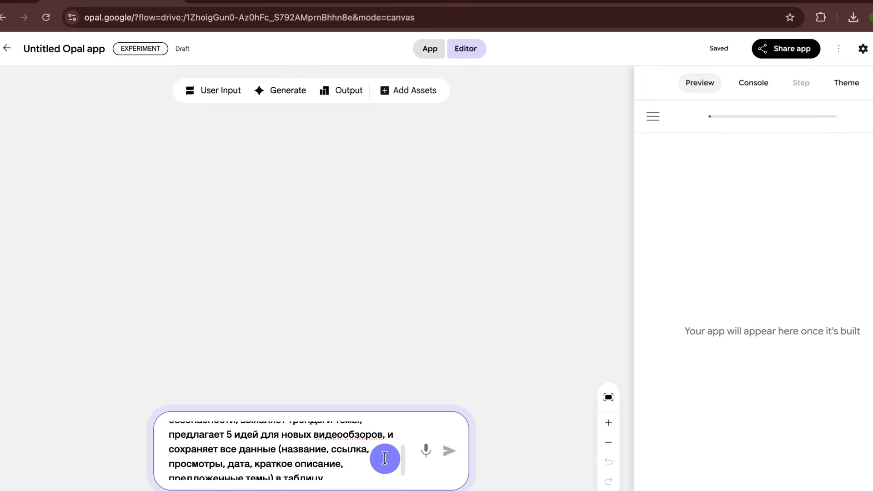
scroll(384, 458, "down", 1)
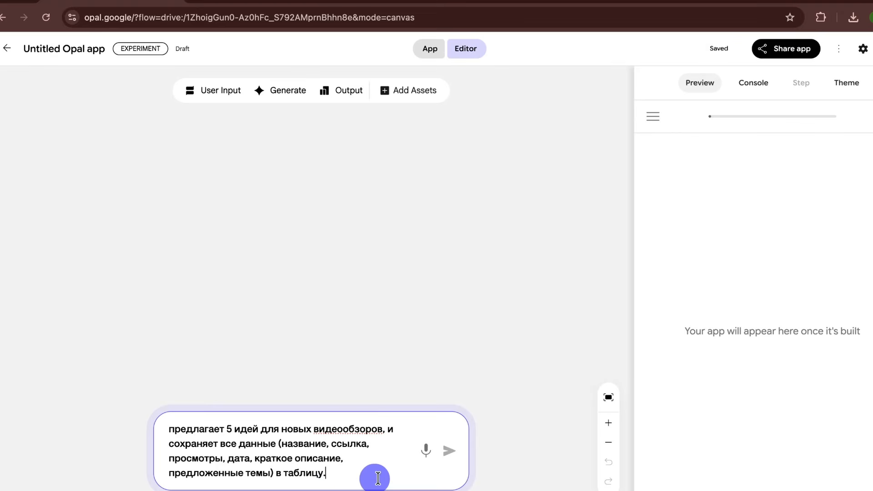
left_click(455, 450)
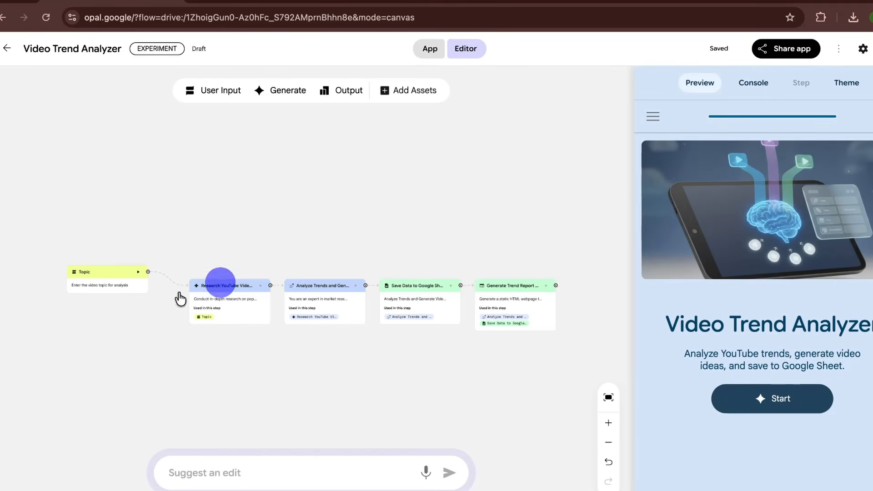
Step: Look through the generated workflow steps and set the model of Analyze Trends and Generate Video Ideas to Gemini 2.5 Pro
left_click(100, 277)
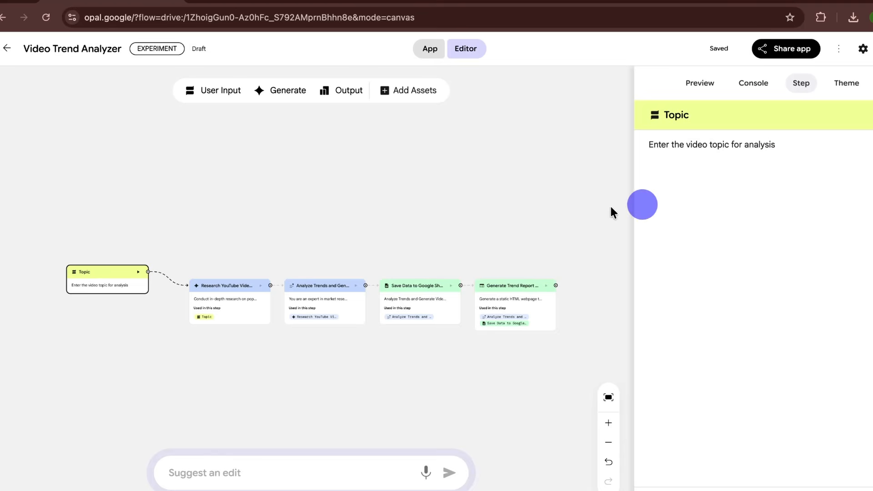
left_click(244, 296)
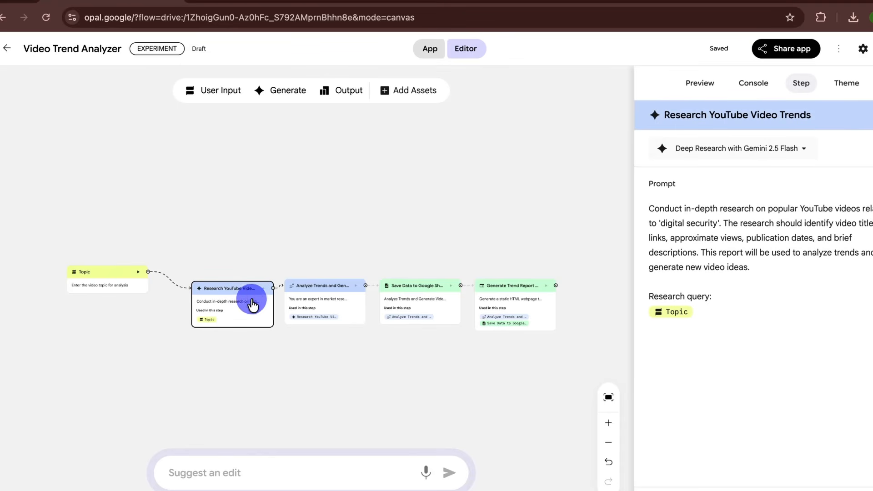
left_click(332, 292)
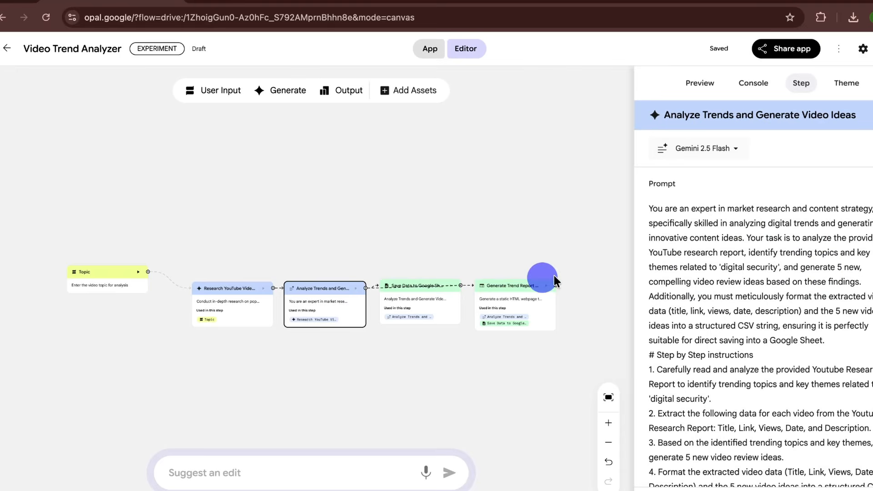
left_click(737, 150)
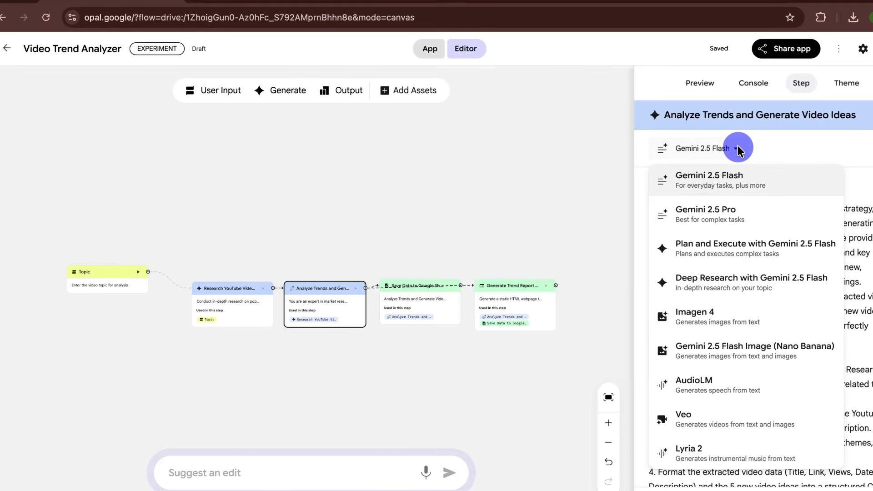
left_click(742, 211)
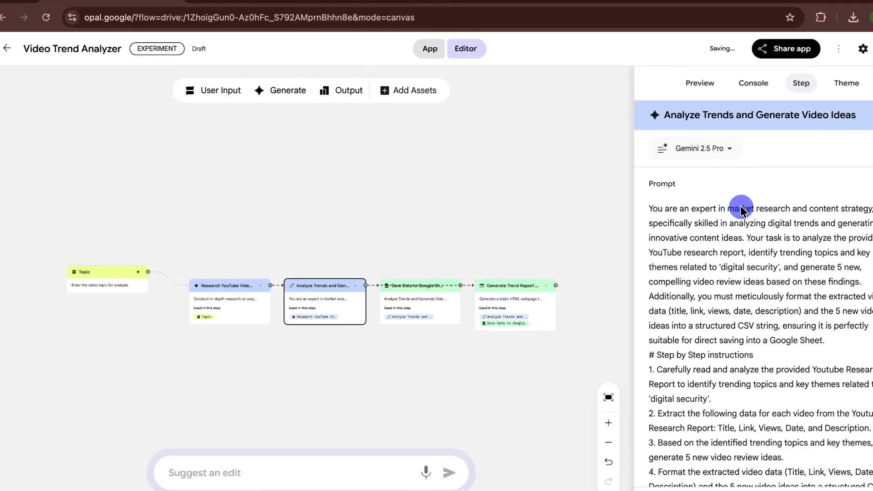
left_click(404, 285)
left_click(410, 290)
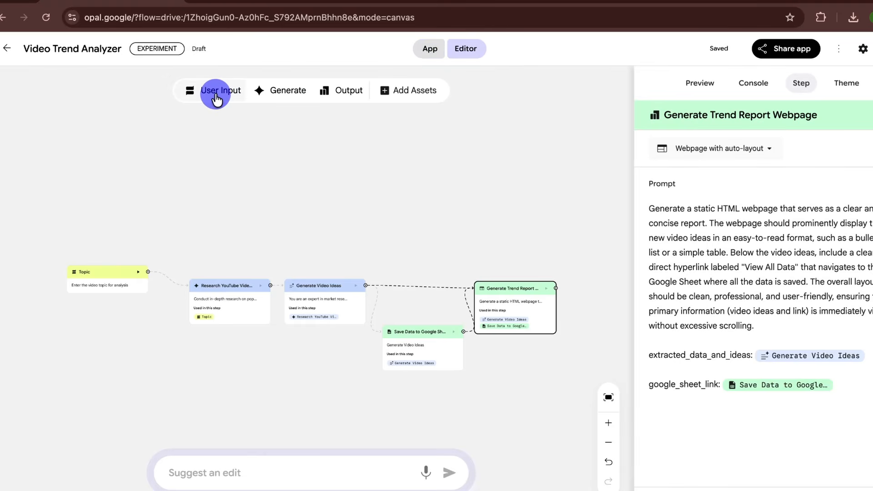
Step: Add a User Input step in the empty area above the workflow and delete it again
left_click_drag(216, 100, 260, 210)
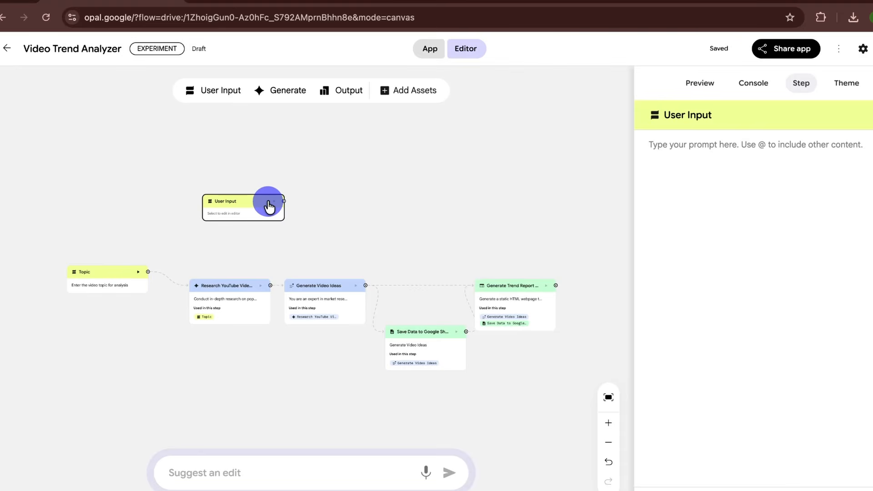
right_click(253, 203)
left_click(283, 212)
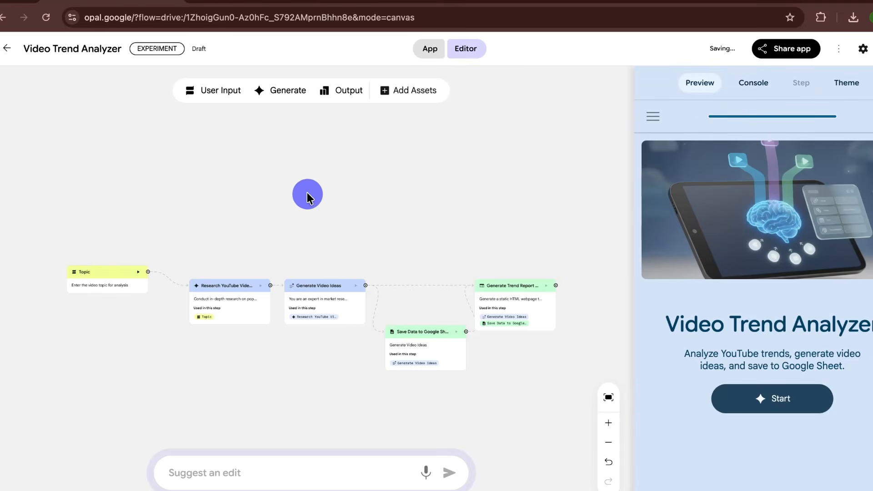
Step: Run the Video Trend Analyzer app with the topic "digital security" and read through the resulting video ideas report
left_click(429, 49)
left_click(526, 340)
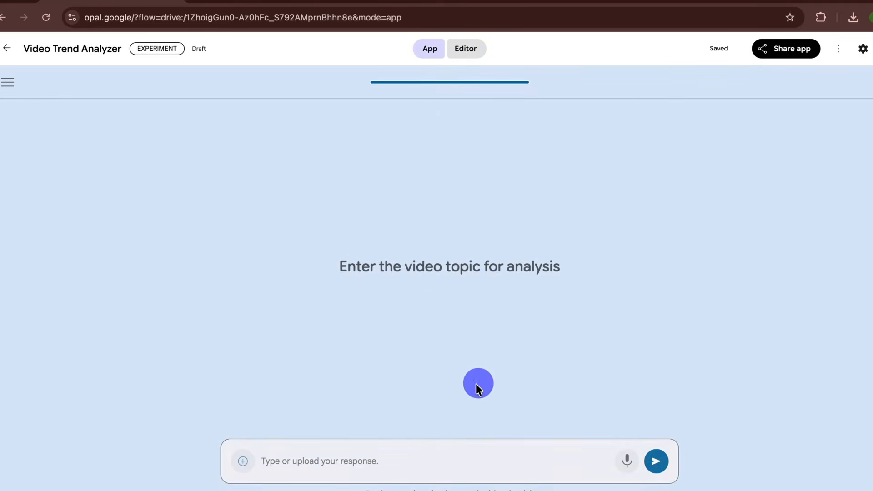
left_click(432, 459)
type("digital security")
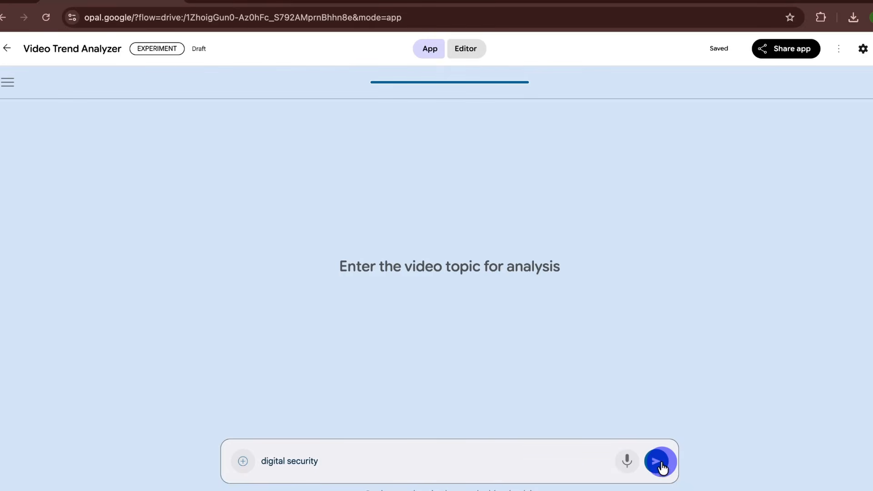
left_click(660, 463)
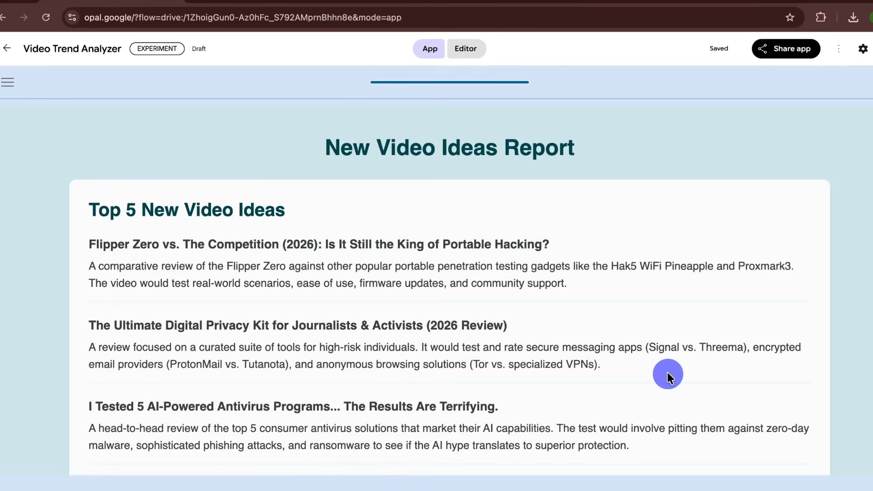
scroll(509, 343, "down", 3)
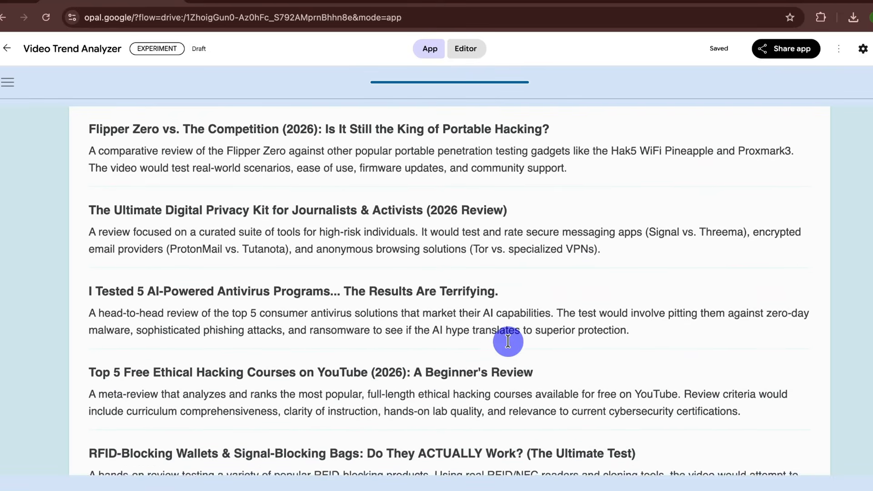
scroll(507, 341, "down", 2)
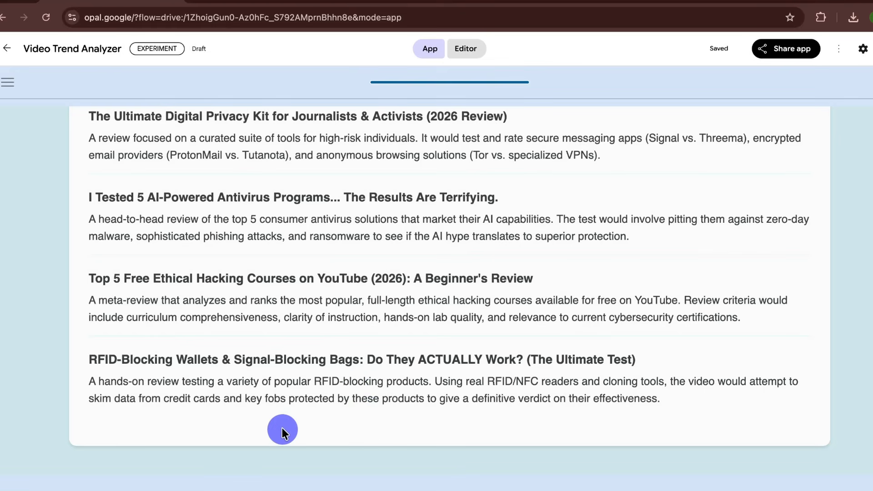
scroll(221, 449, "up", 3)
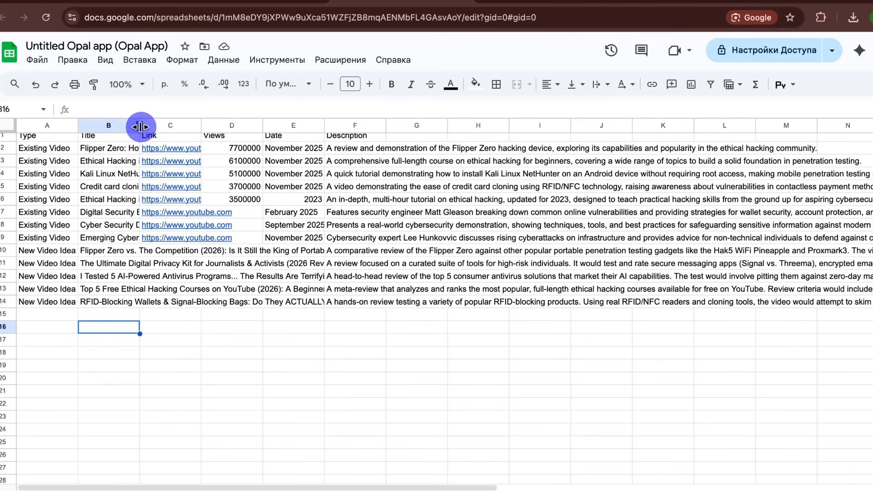
Step: Widen the Title, Views and Link columns in the app's Google Sheets spreadsheet and look across the saved rows
left_click_drag(157, 125, 203, 126)
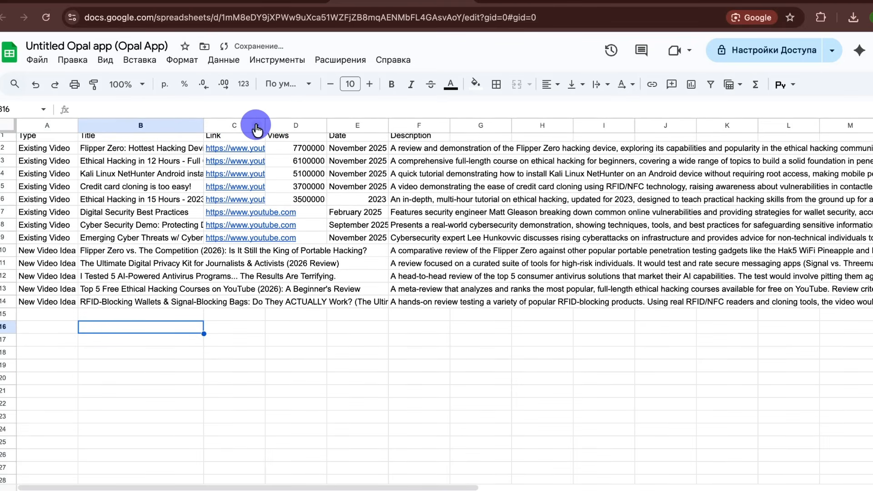
left_click_drag(327, 126, 445, 125)
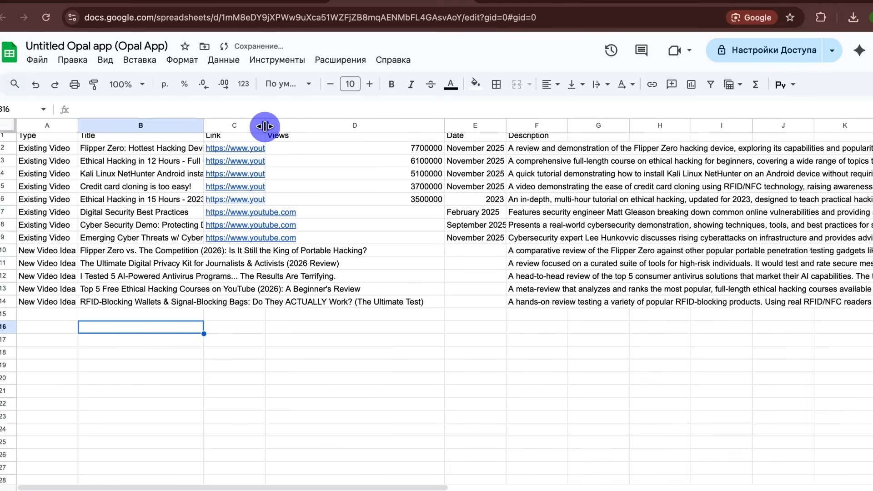
left_click_drag(265, 126, 372, 127)
scroll(400, 217, "right", 1)
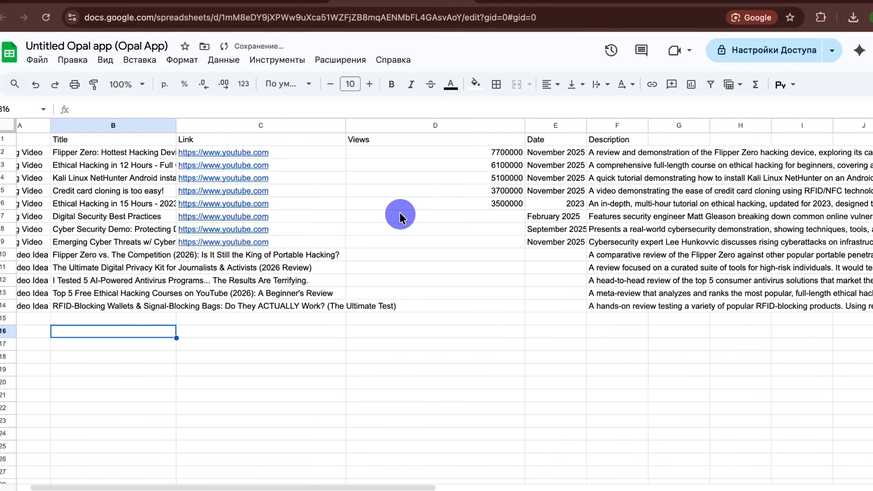
scroll(400, 215, "right", 3)
scroll(322, 266, "left", 4)
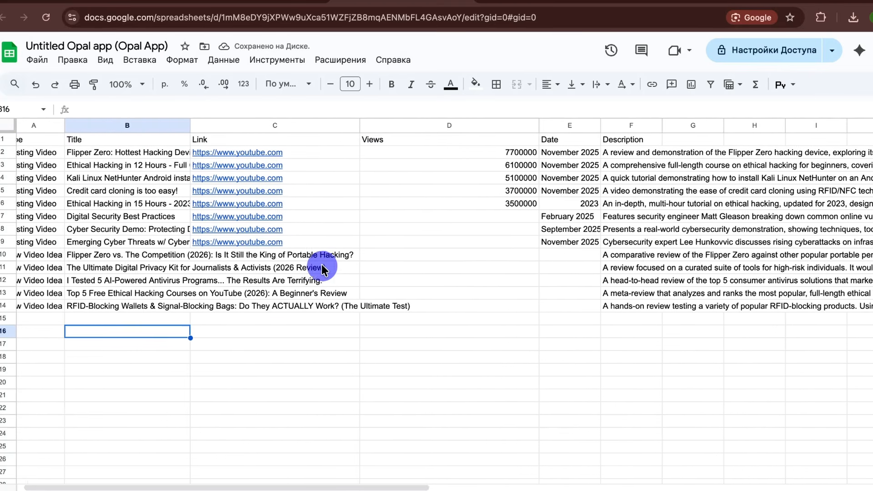
scroll(322, 268, "left", 1)
left_click(204, 126)
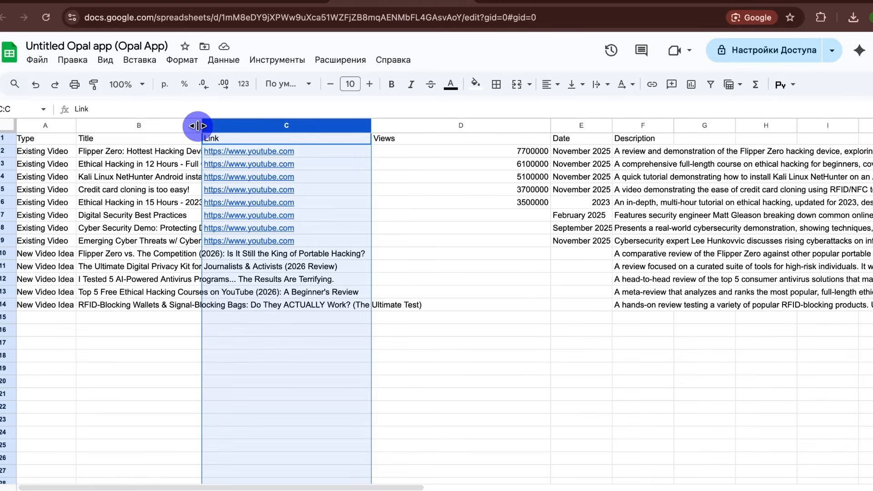
left_click_drag(197, 126, 295, 148)
left_click(204, 368)
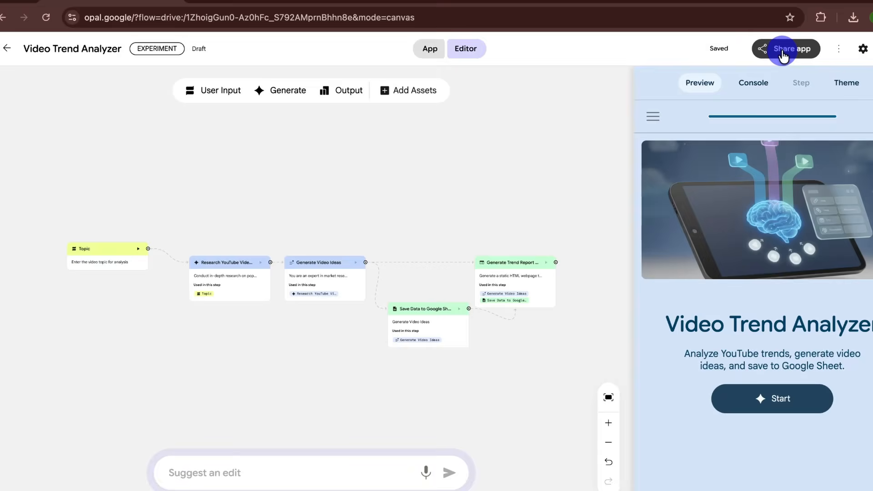
Step: Return to Opal, publish the Video Trend Analyzer app as public and copy its share link
left_click(781, 50)
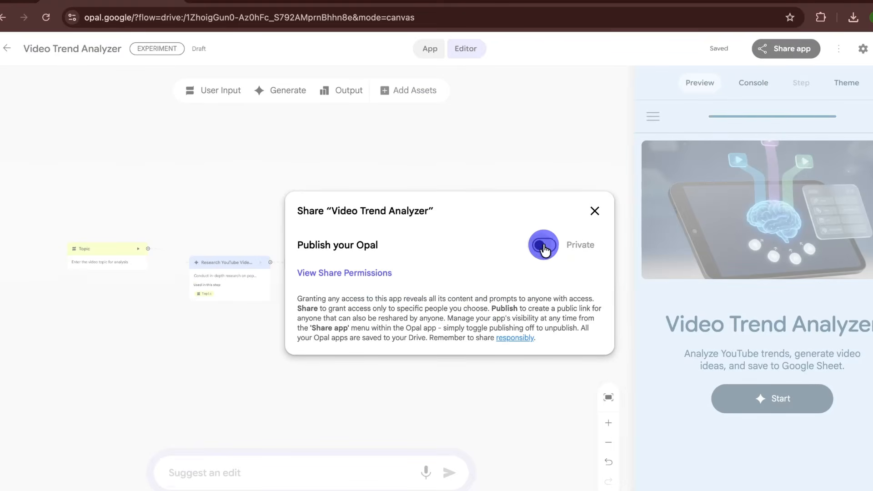
left_click(543, 245)
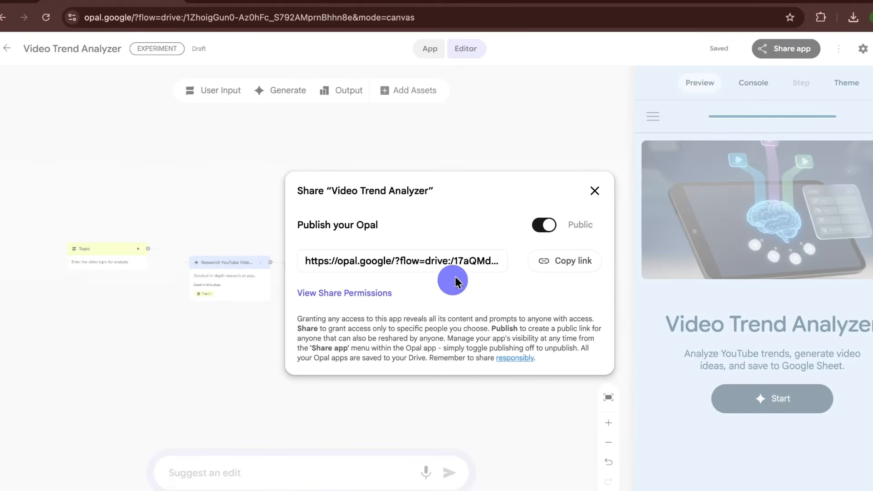
left_click(565, 261)
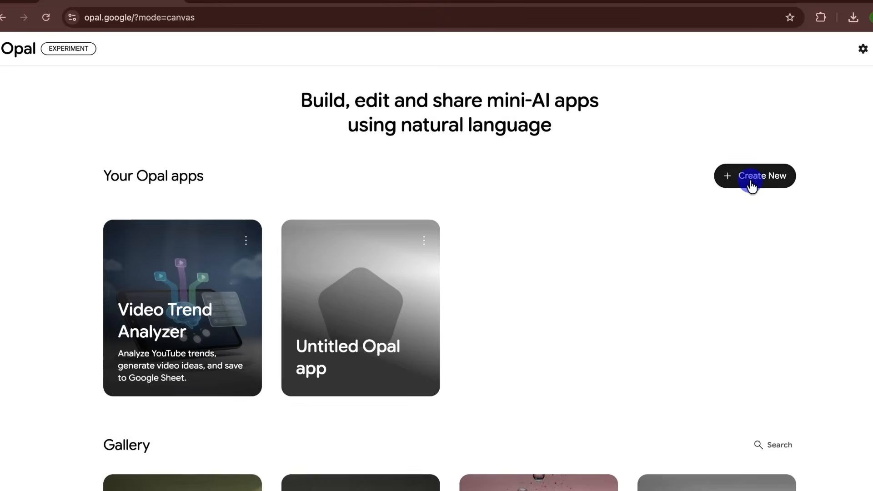
Step: Create a new Opal app from the prompt "Сделай агента, который бы генерировал фоновое видео, которое бы точно описывало то, о чем говорится в тексте диктора"
left_click(751, 180)
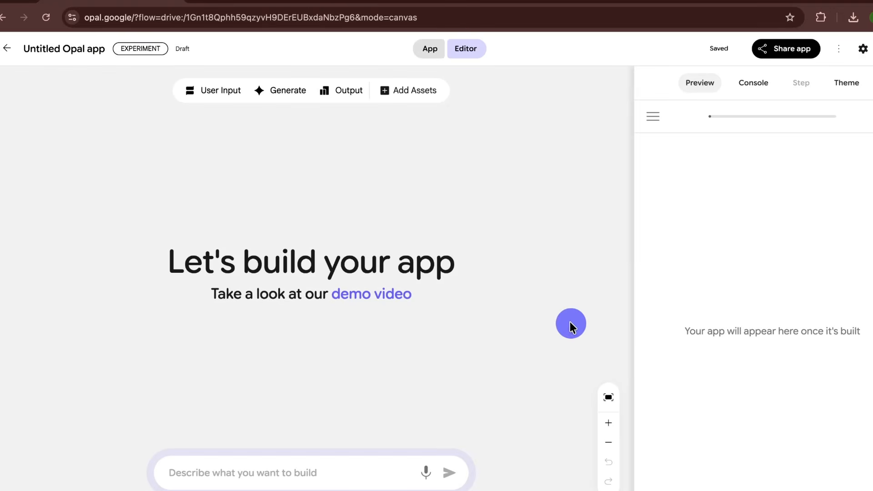
left_click(193, 475)
type("Сделай агента, который бы генерировал фоновое видео, которое бы точно описывало то, о чем говорится в тексте диктора")
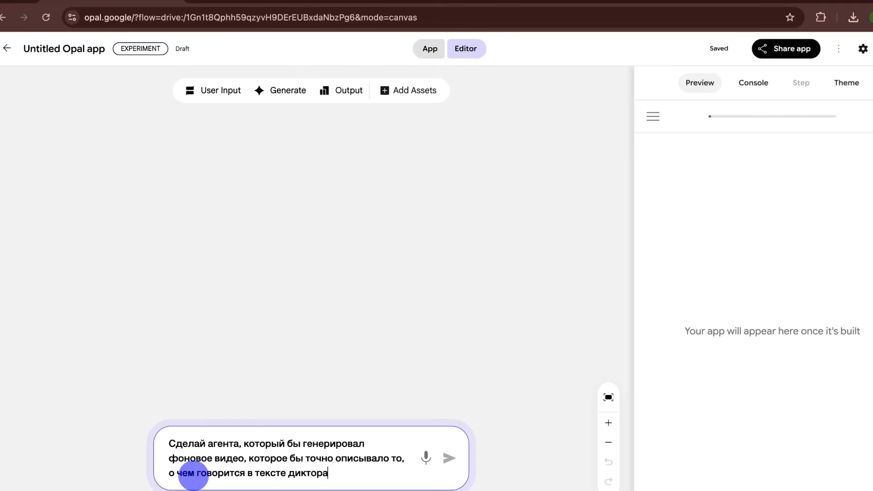
left_click(449, 457)
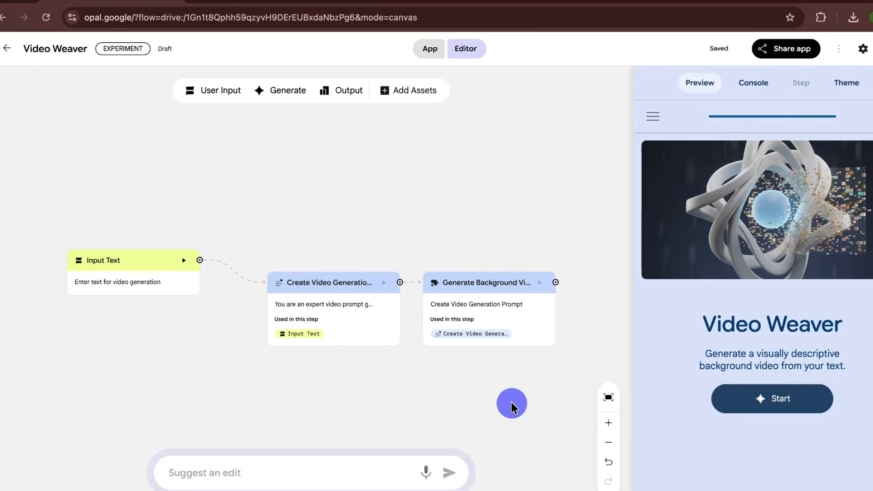
Step: Set the Create Video Generation Prompt step to Gemini 2.5 Pro and choose Veo for the Generate Background Video step
left_click(306, 286)
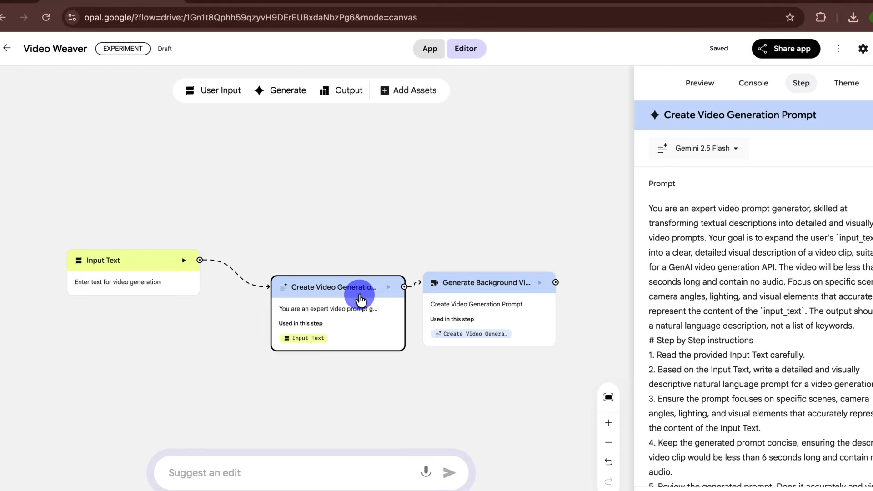
left_click(733, 150)
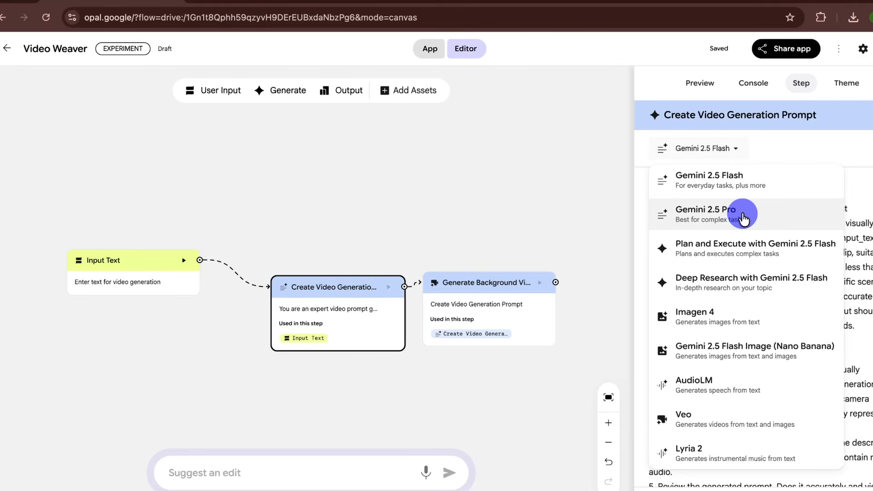
left_click(743, 217)
left_click(471, 292)
left_click(696, 150)
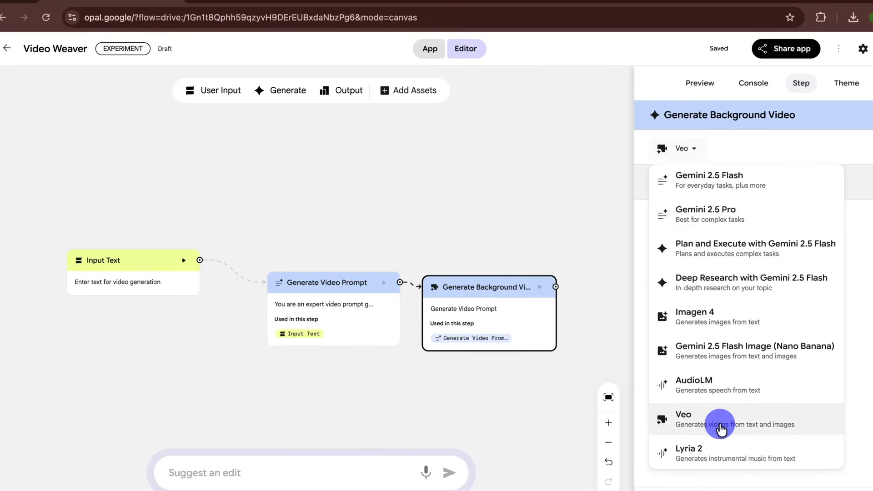
left_click(721, 425)
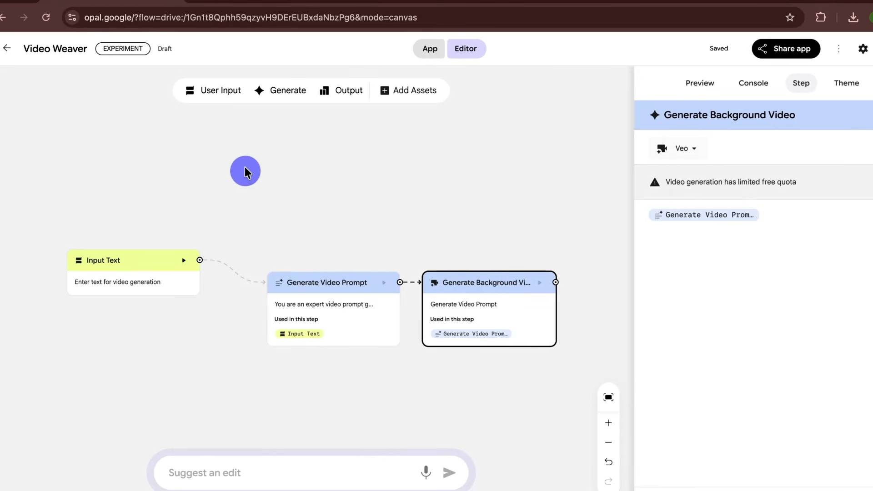
Step: Run the Video Weaver app with the narration text "был прекрасный зимний день. Шел снег" to generate a background video
left_click(428, 49)
left_click(525, 337)
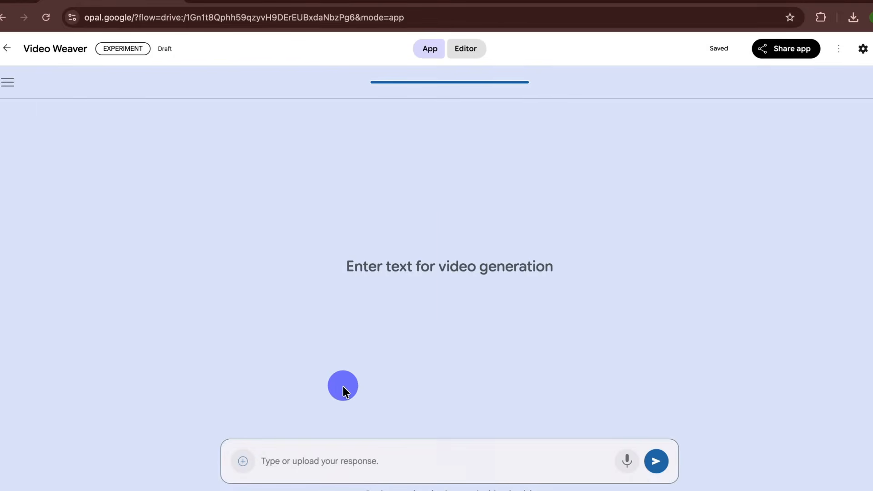
left_click(318, 462)
key("ctrl+v")
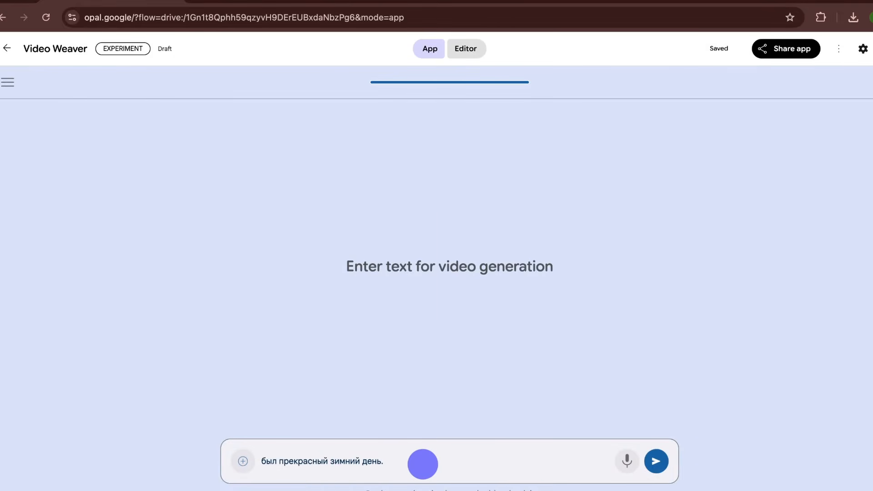
type(". Шел снег")
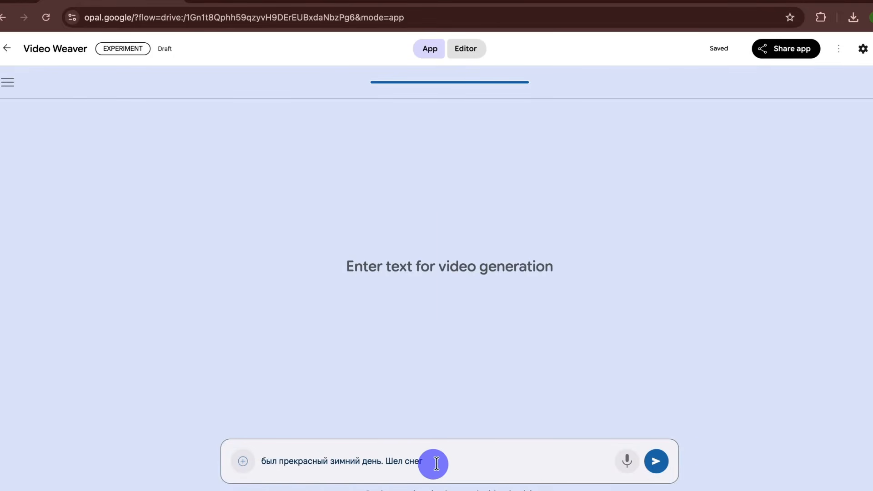
left_click(656, 461)
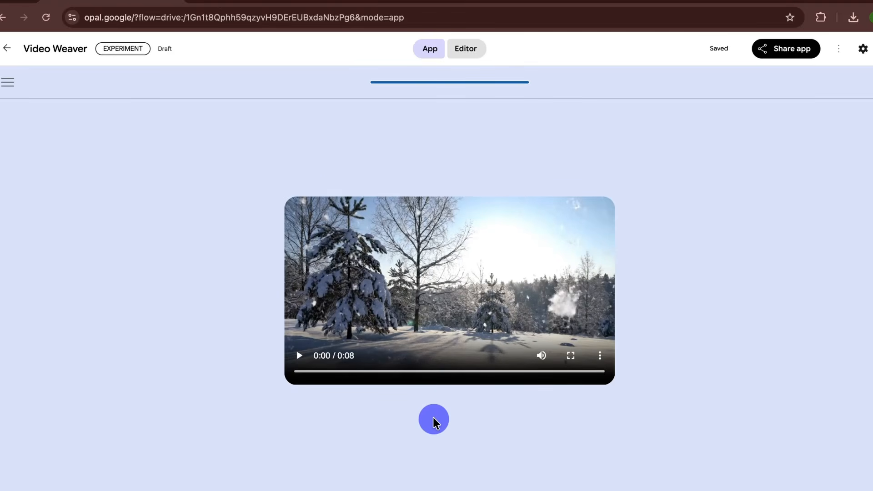
Step: Play the generated winter video in full screen, then download it
left_click(298, 355)
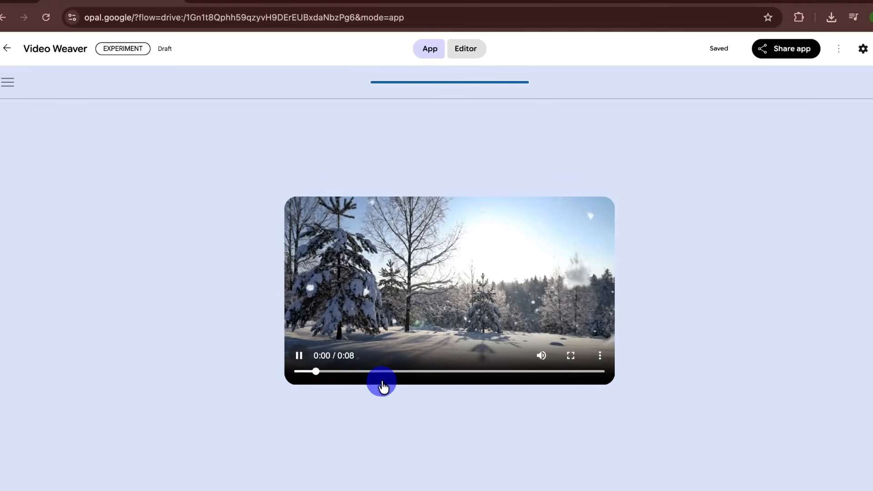
left_click(571, 355)
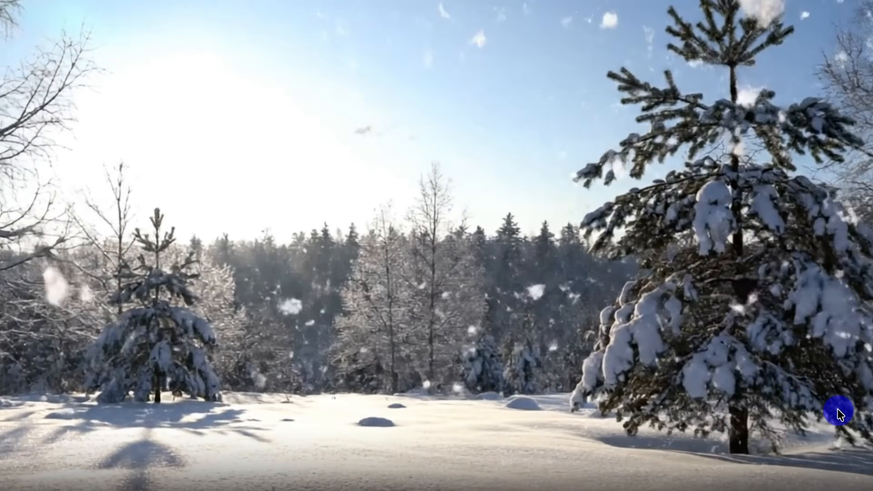
key("Escape")
left_click(599, 356)
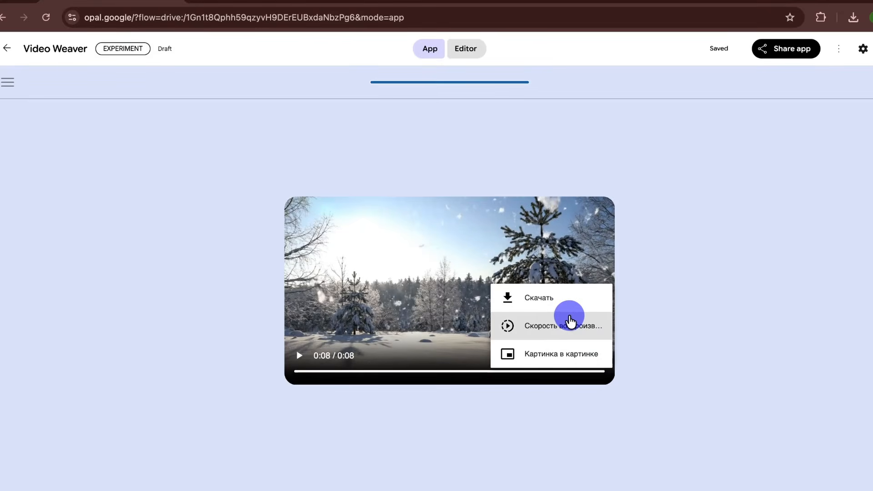
left_click(550, 305)
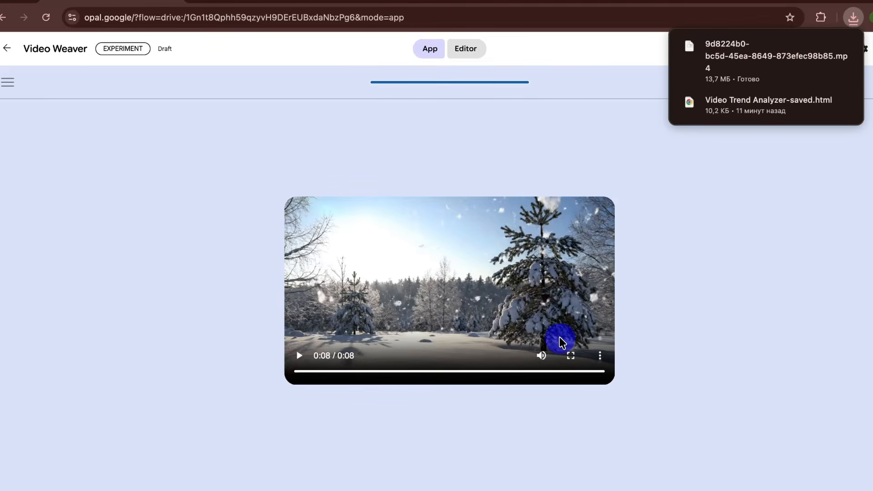
left_click(694, 389)
Step: Create a new app from "сделай агента который бы делал обработку фото пресетами с разными стилями. Пресеты можно выбрать после чего он сам обрабатывает фото в выбранном стиле"
left_click(7, 50)
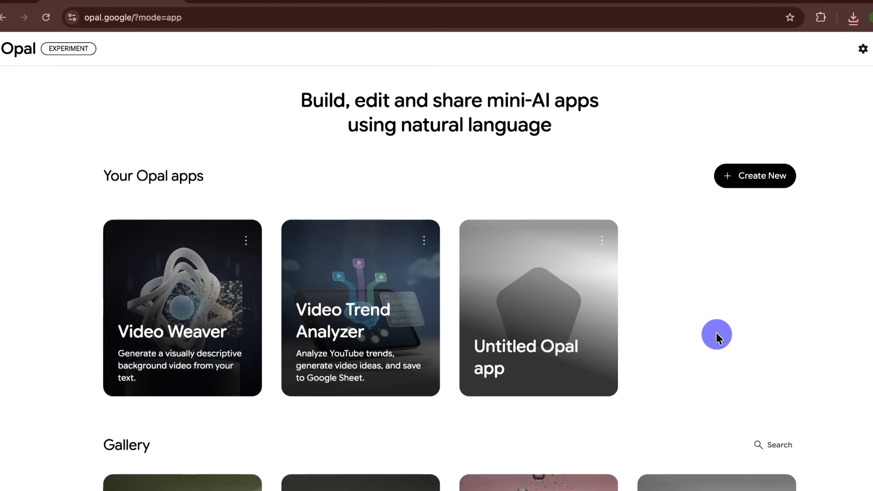
left_click(748, 180)
left_click(267, 470)
type("сделай агента который бы делал обработку фото пресетами с разными стилями. Пресеты можно выбрать после чего он сам обрабатывает фото в выбранном стиле")
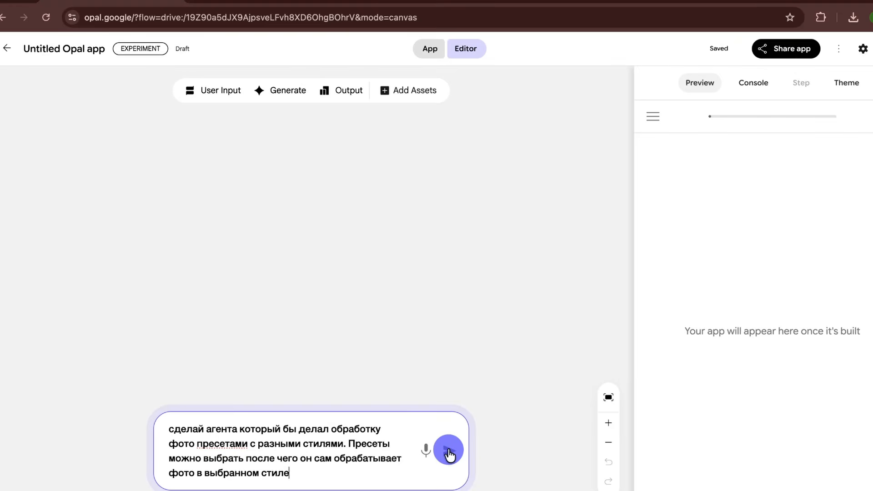
left_click(449, 454)
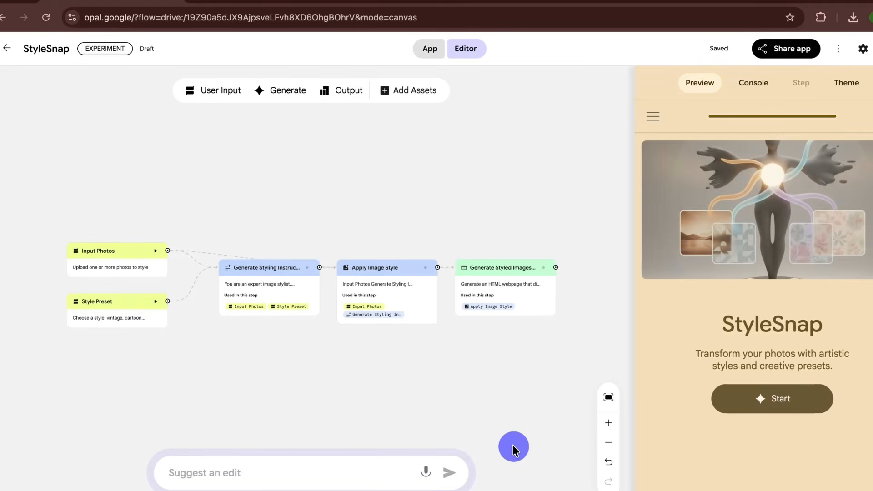
Step: Examine the settings of the StyleSnap workflow's input, styling instruction, Apply Image Style and Generate Styled Images Gallery steps
left_click(155, 302)
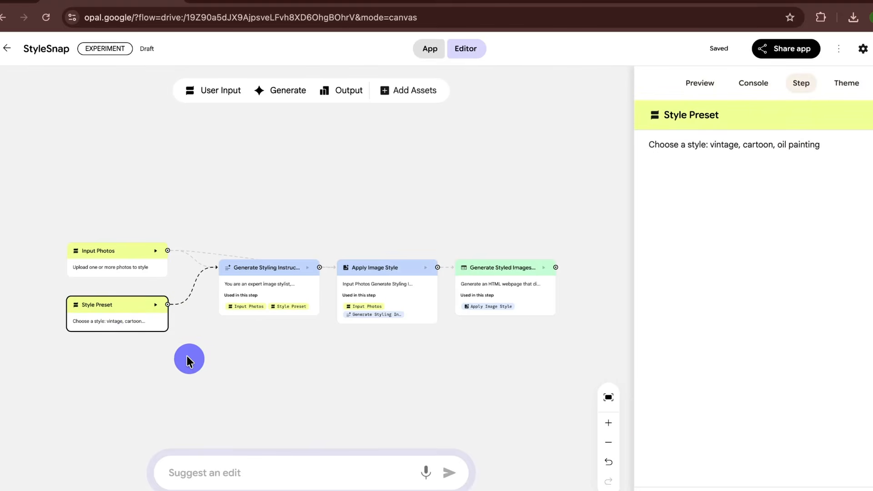
left_click(153, 255)
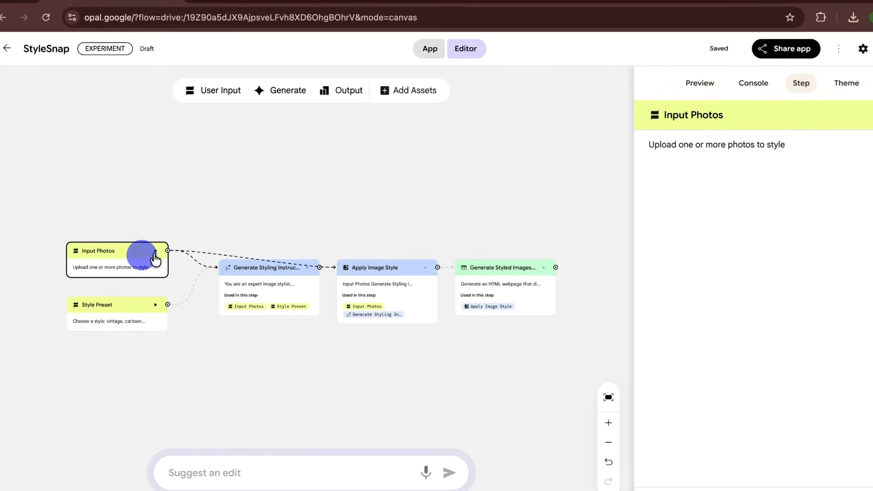
left_click(268, 282)
left_click(381, 282)
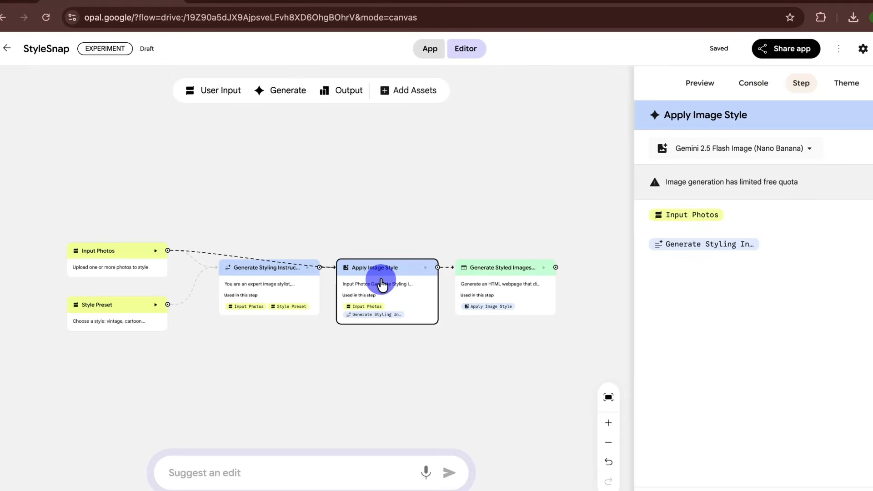
left_click(487, 293)
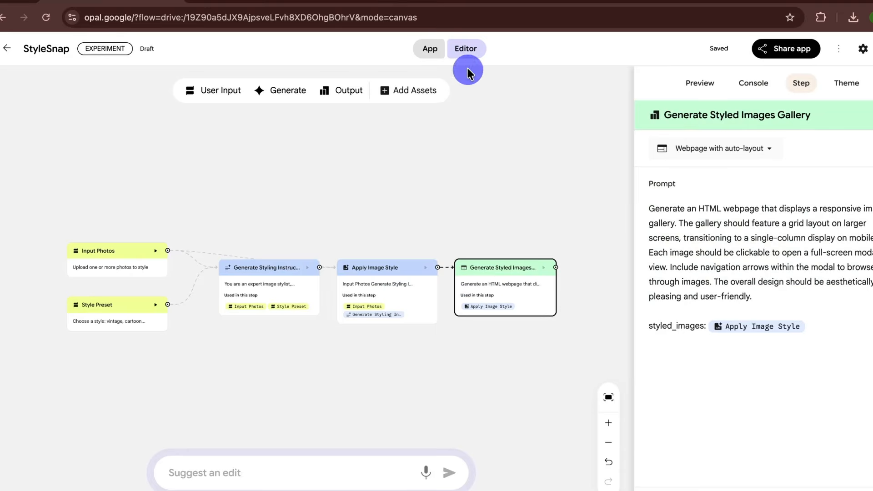
Step: Run the StyleSnap app on an uploaded portrait photo with the cartoon style and view the resulting gallery image enlarged
left_click(429, 48)
left_click(536, 350)
left_click(243, 461)
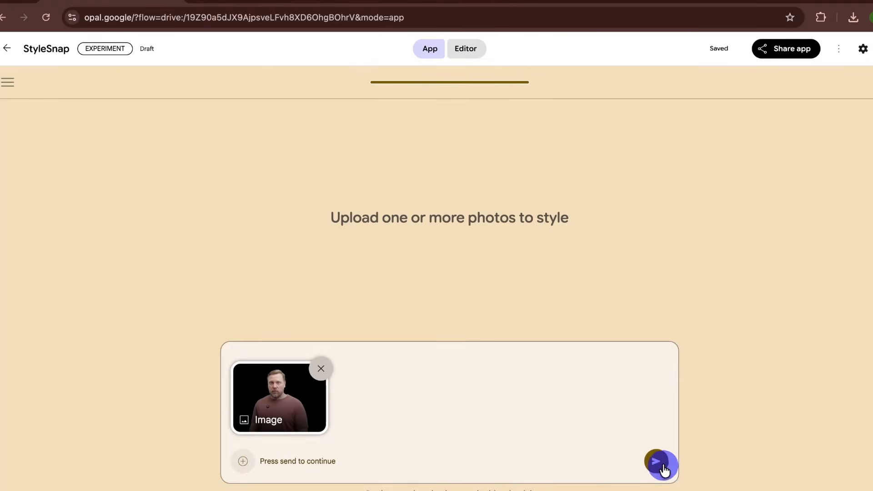
left_click(656, 461)
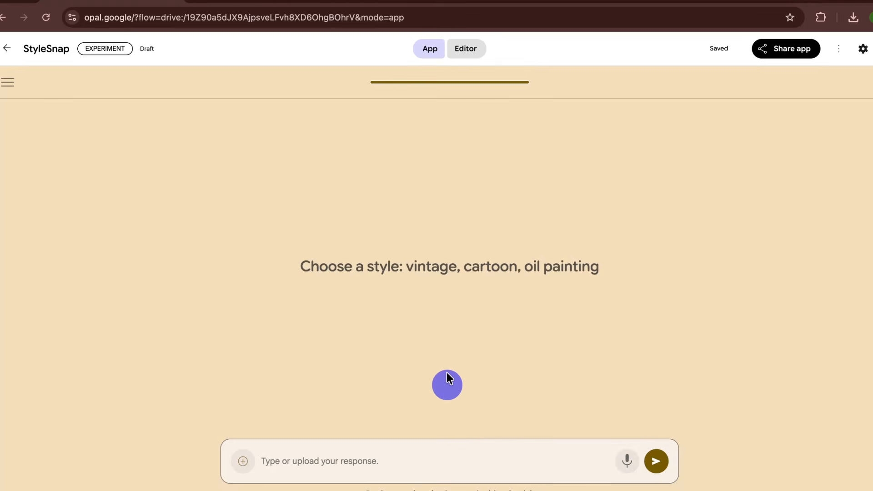
type("cartoon")
left_click(655, 461)
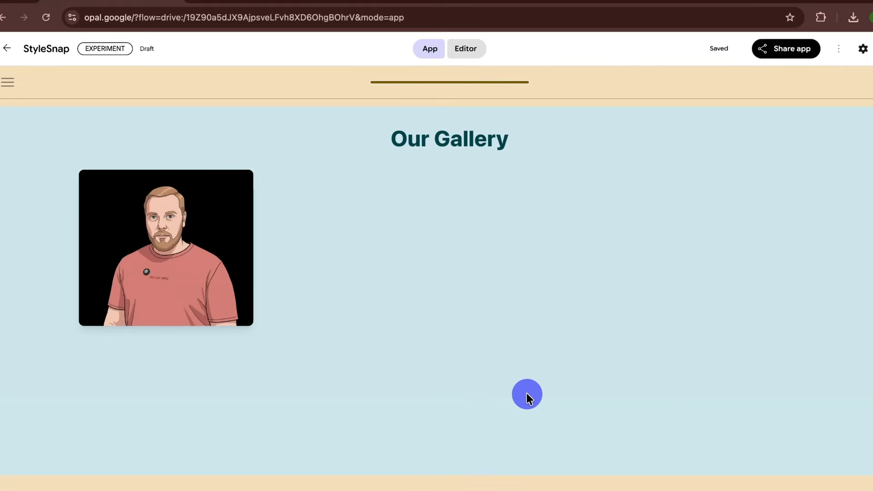
left_click(180, 270)
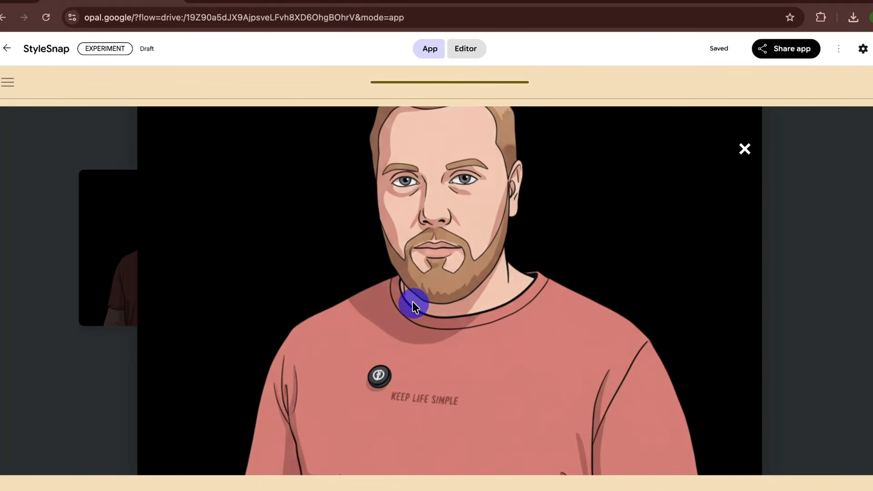
left_click(744, 149)
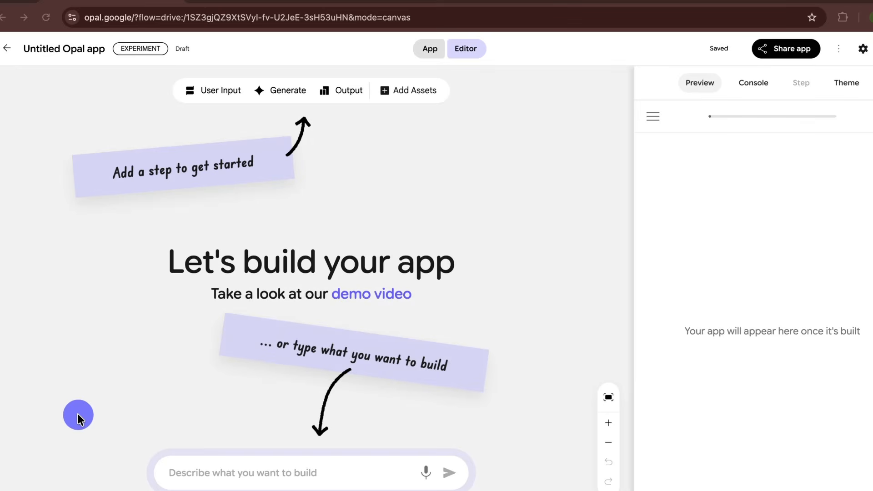
Step: Create an app from the prompt "Создай ИИ-агента под названием AI News Curator, который ежедневно собирает и кратко пересказывает самые важные и актуальные новости об искусственном интеллекте."
left_click(285, 472)
type("Создай ИИ-агента под названием AI News Curator, который ежедневно собирает и кратко пересказывает самые важные и актуальные новости об искусственном интеллекте.")
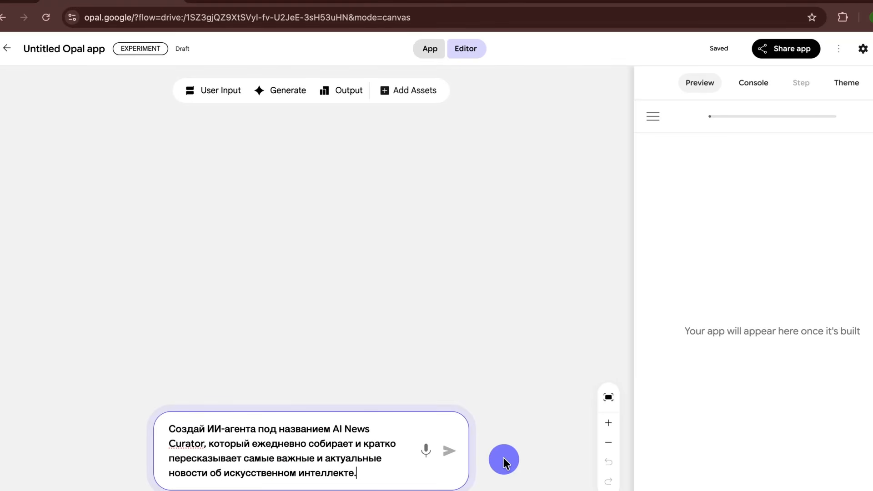
left_click(449, 450)
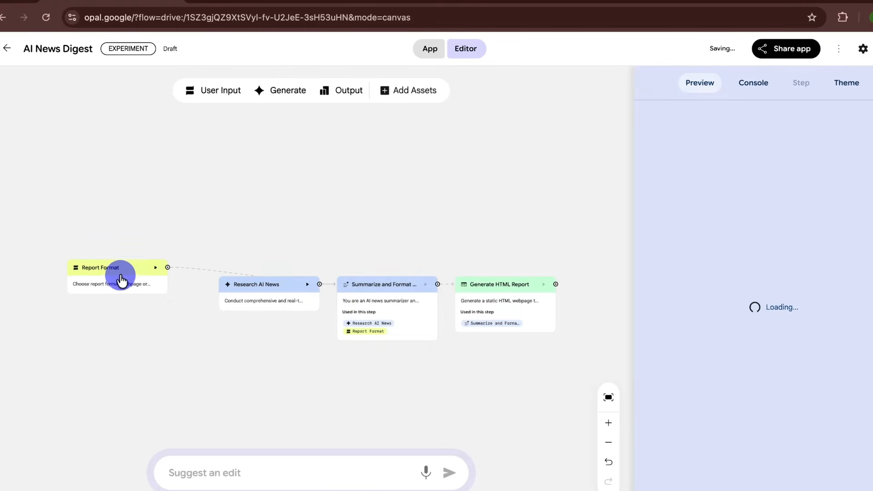
Step: Review each step of the AI News Digest workflow, moving the Research AI News step lower on the canvas, below Report Format
left_click(120, 278)
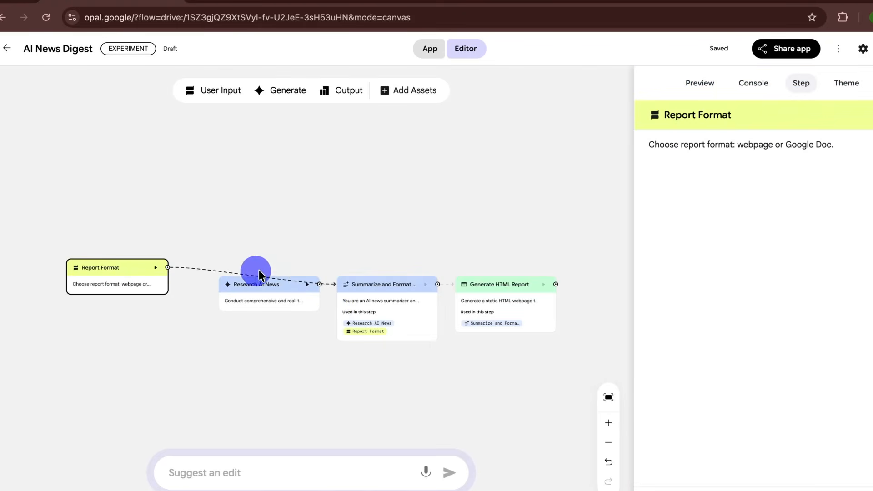
left_click_drag(265, 293, 249, 327)
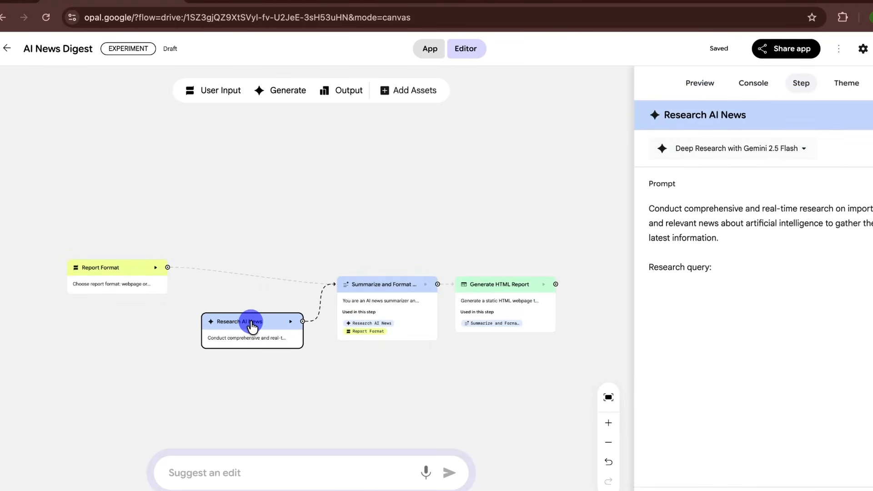
left_click(386, 287)
left_click(475, 285)
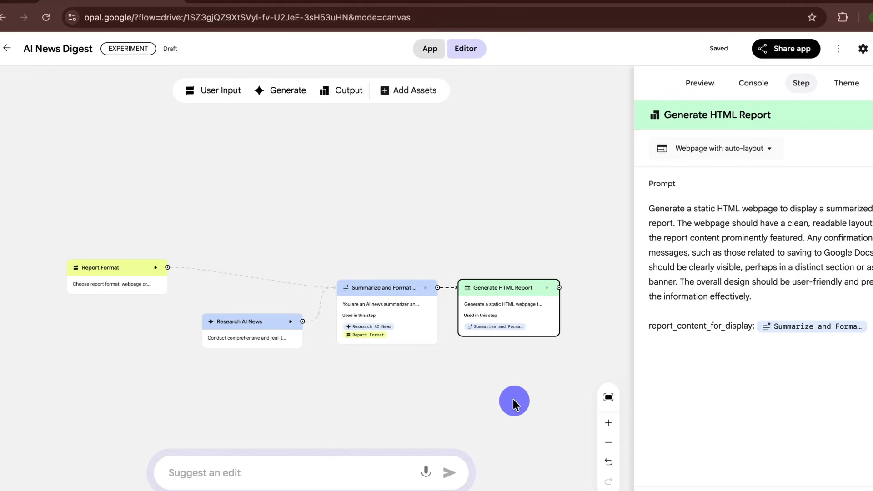
Step: Run the AI News Digest app with webpage as the report format and read through the generated report to its end
left_click(428, 48)
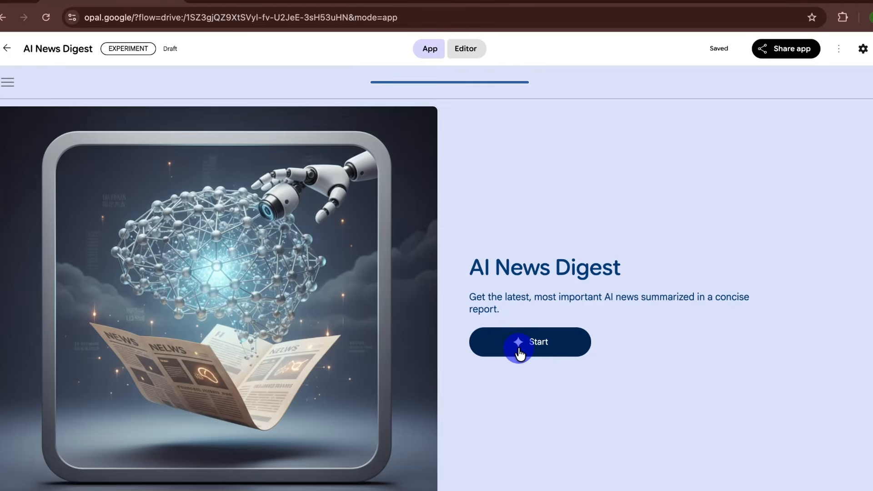
left_click(520, 354)
left_click(397, 459)
type("webpage")
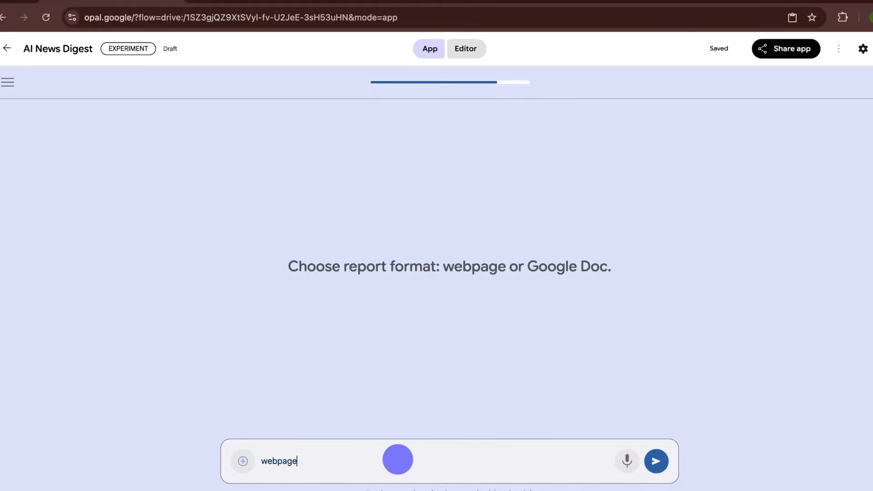
left_click(656, 461)
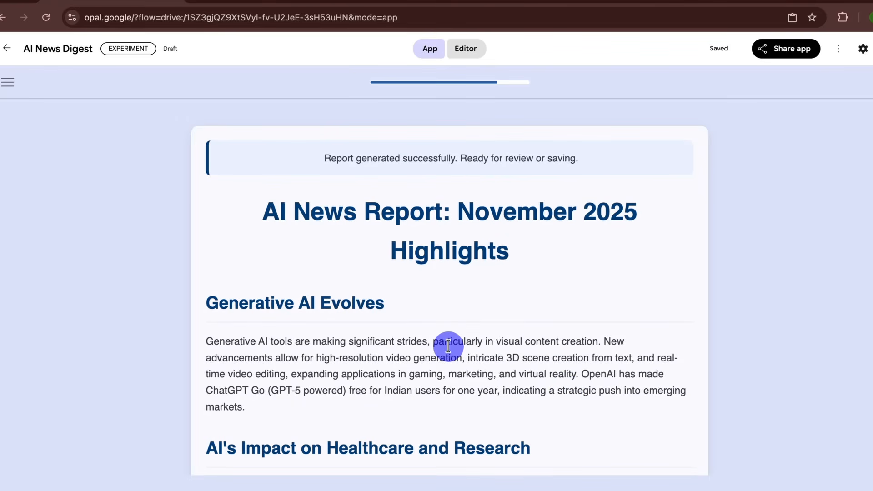
scroll(447, 346, "down", 3)
scroll(448, 347, "down", 9)
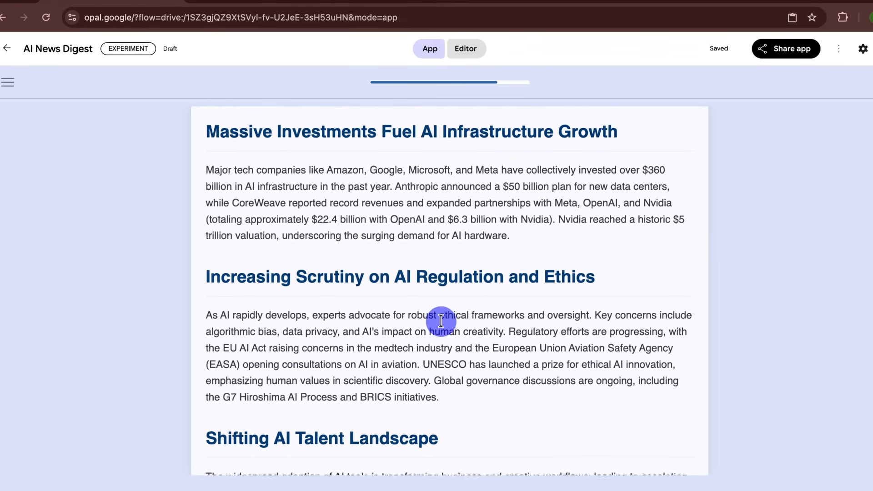
scroll(440, 321, "down", 6)
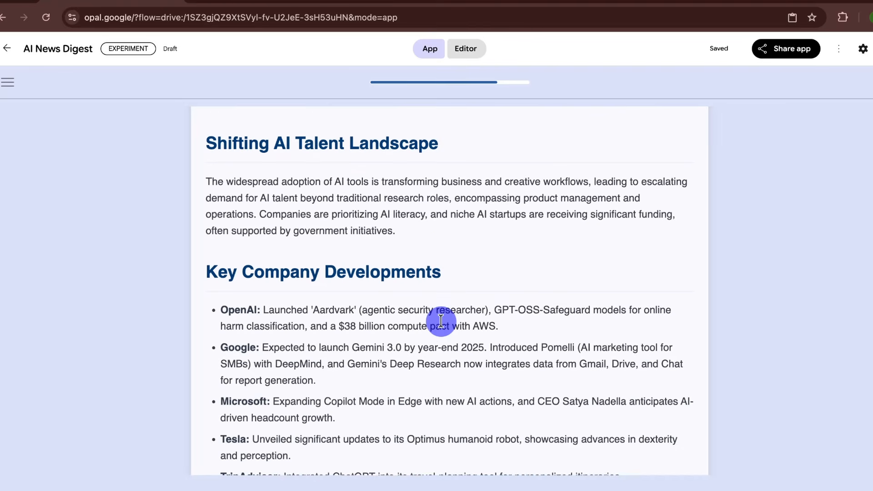
scroll(440, 321, "down", 1)
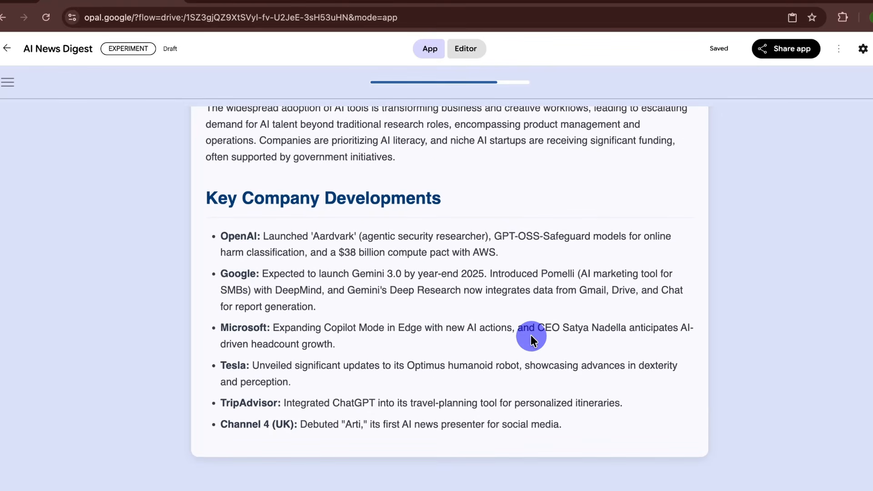